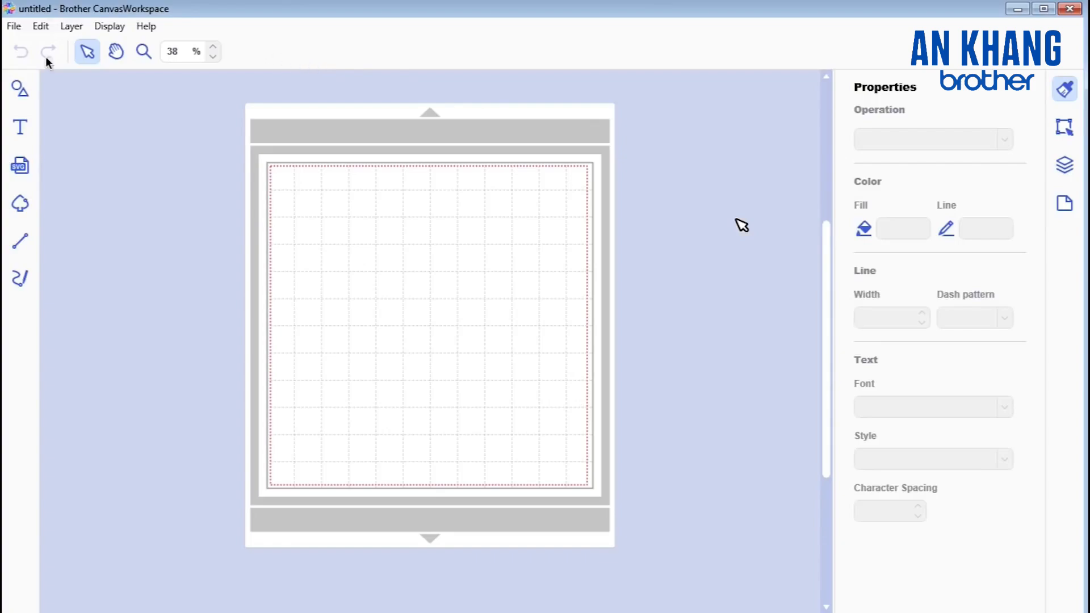
left_click(13, 27)
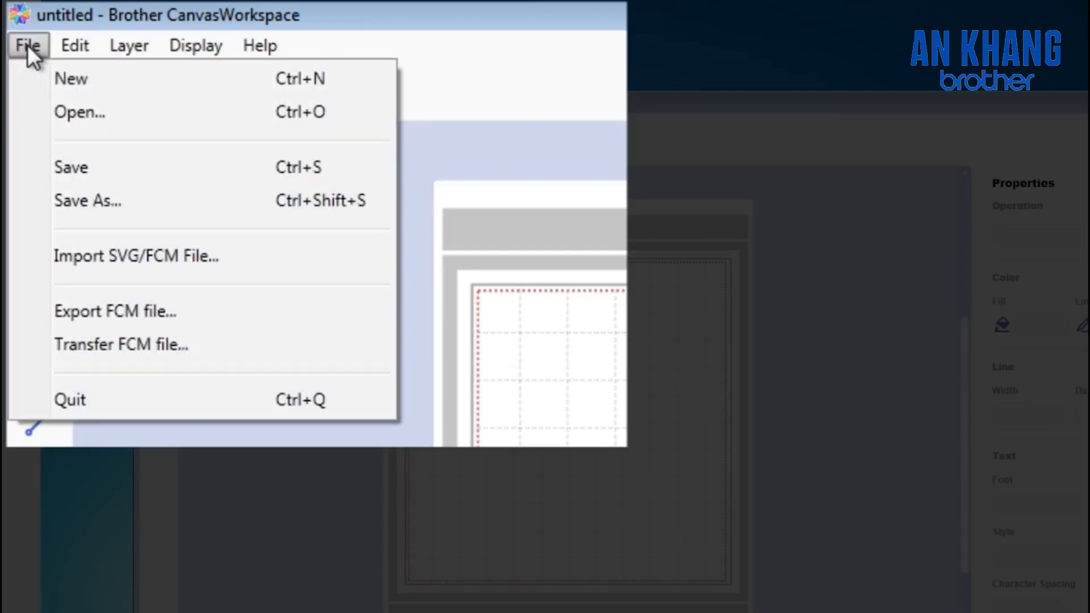
mouse_move(64, 48)
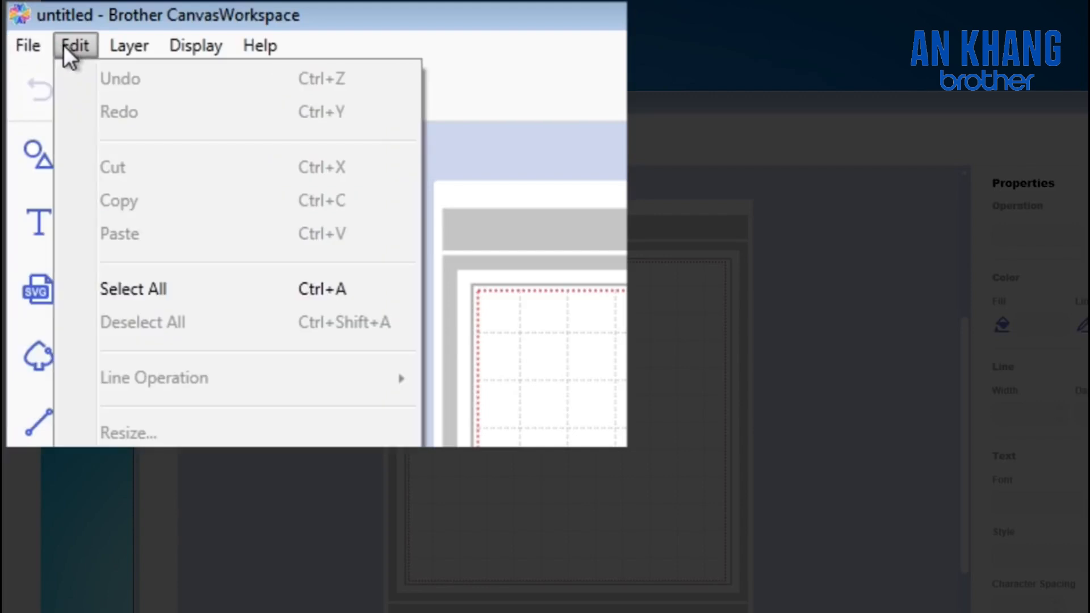
mouse_move(112, 42)
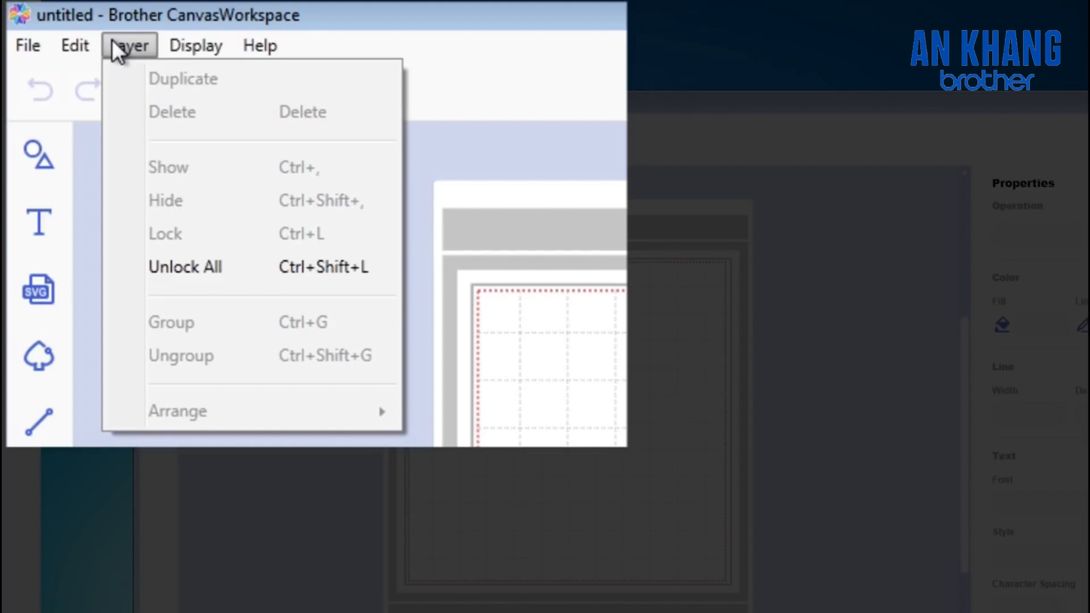
mouse_move(191, 46)
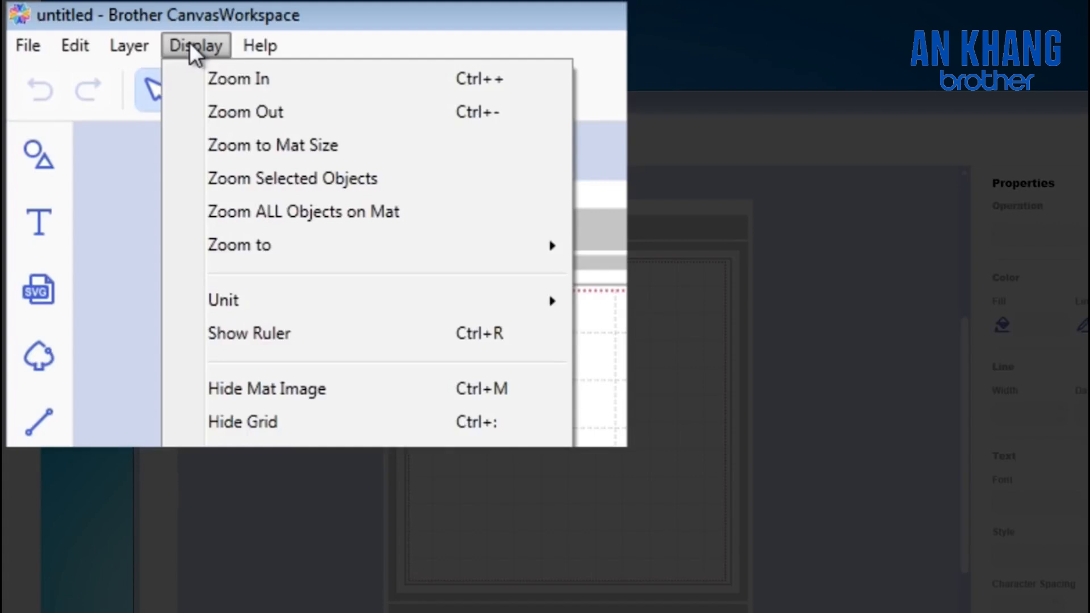
mouse_move(282, 46)
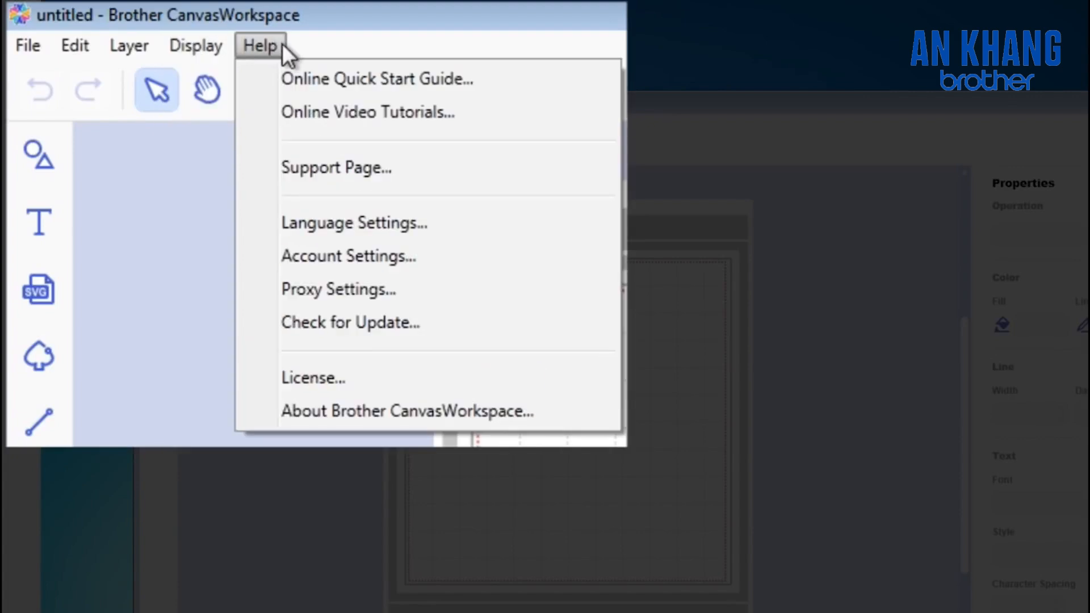
left_click(634, 118)
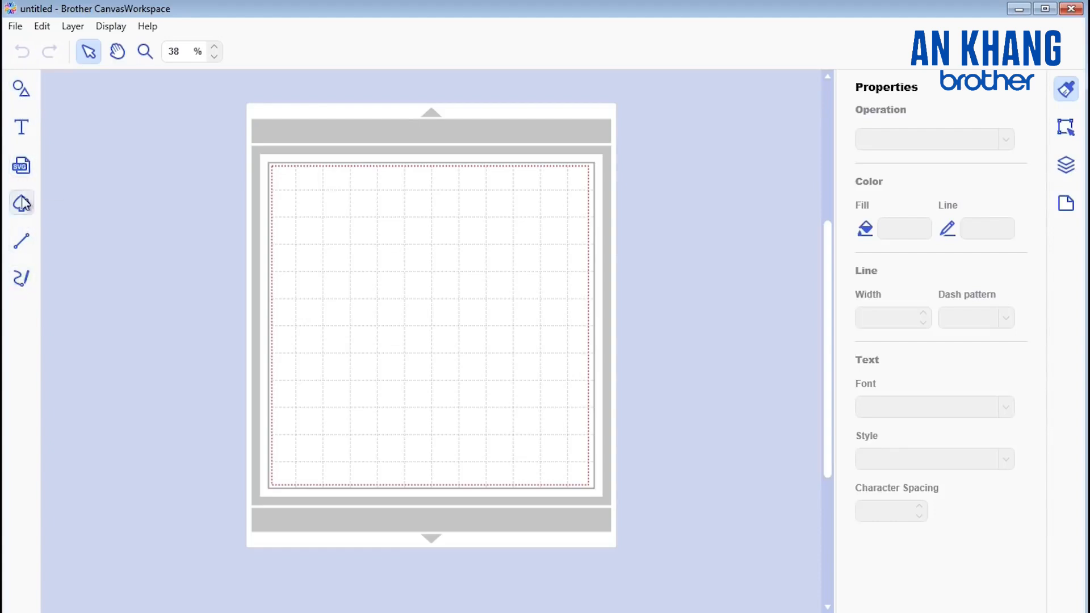
Step: Add a plain square to the mat's upper-left corner and remove the extra rounded square placed beside it
left_click(22, 89)
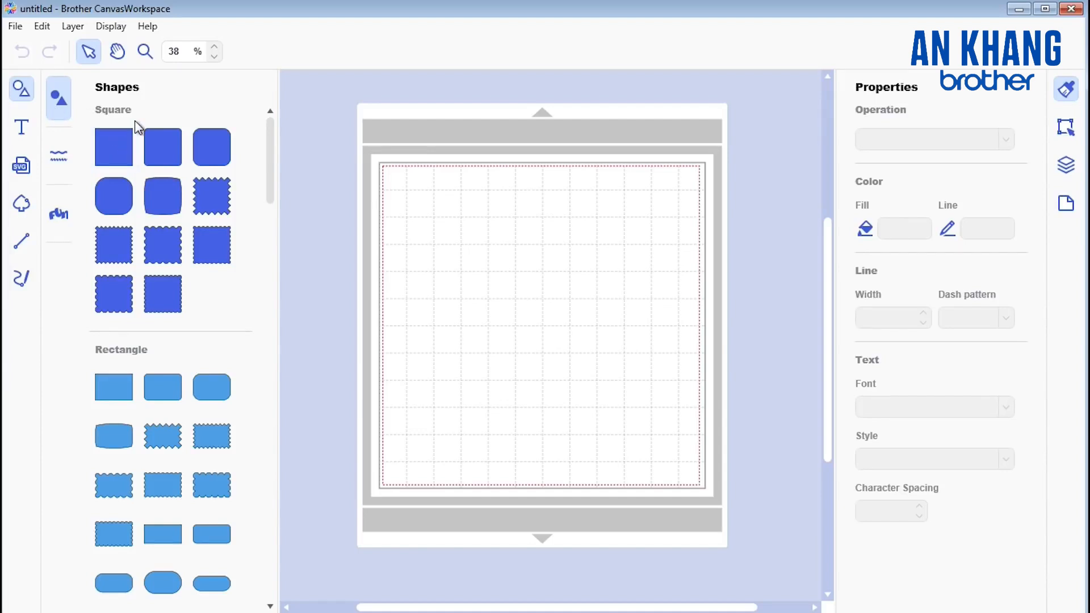
mouse_move(268, 181)
left_mouse_down()
mouse_move(260, 401)
mouse_move(271, 163)
left_mouse_up()
left_click(110, 136)
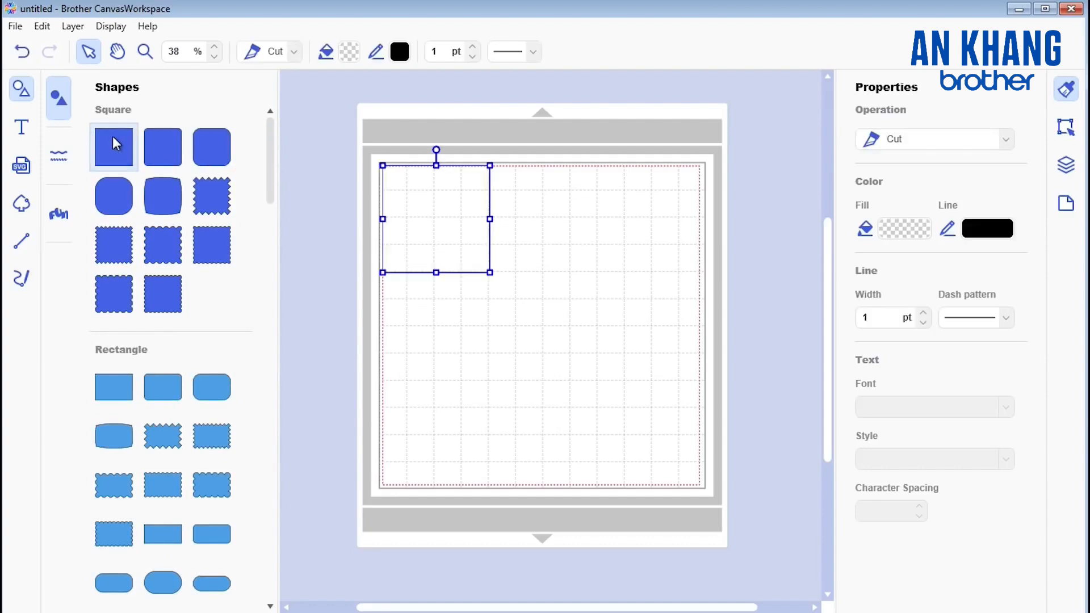
left_click_drag(379, 209, 595, 238)
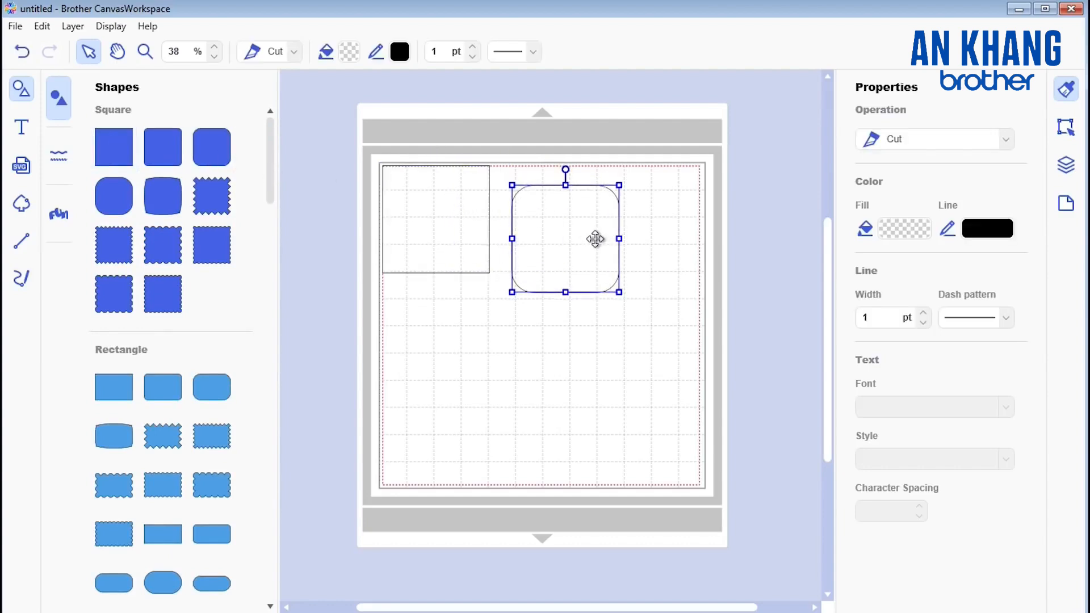
key("Delete")
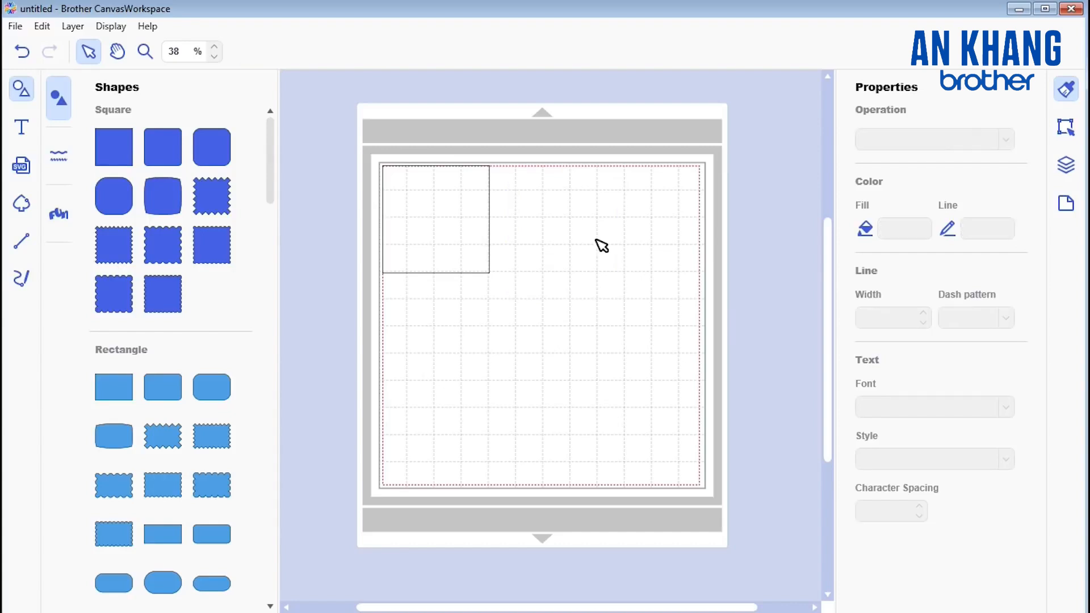
left_click(58, 159)
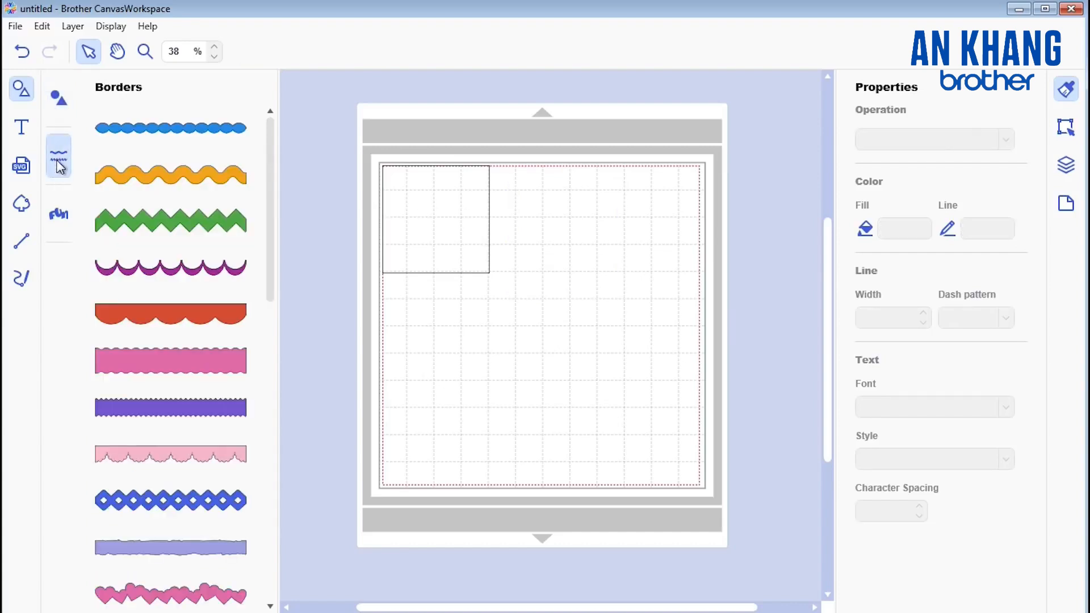
left_click(59, 214)
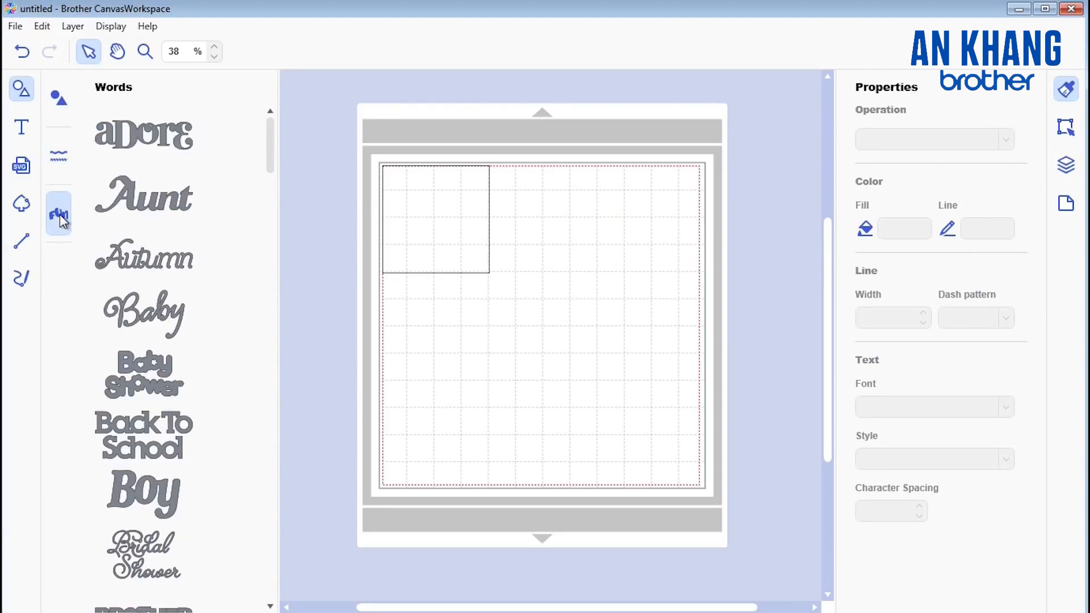
left_click(22, 91)
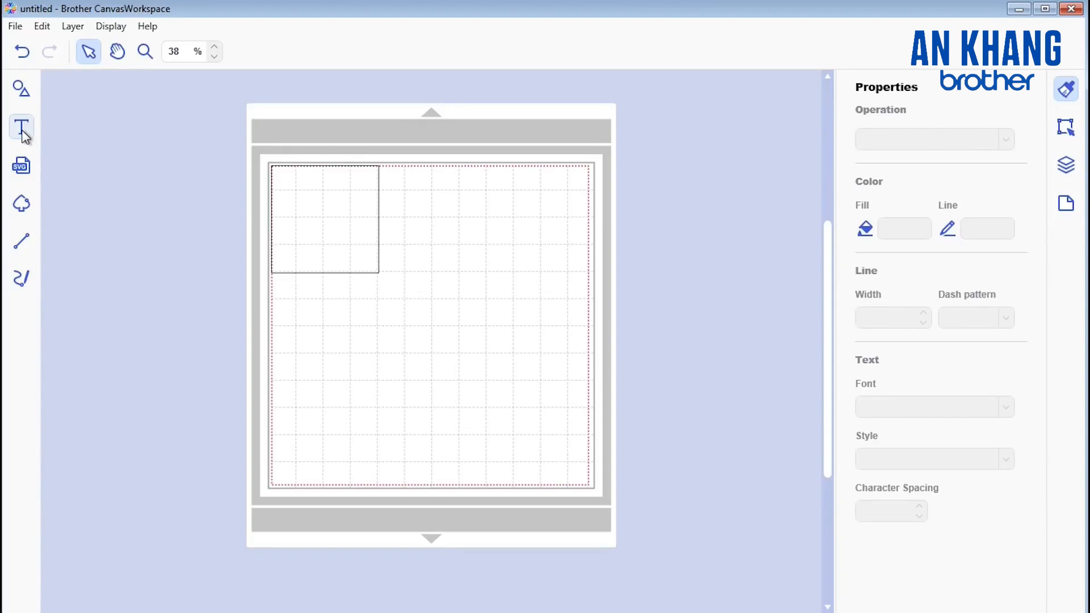
Step: Add the text "Hello" in the Brussels font on the mat below the square
left_click(22, 132)
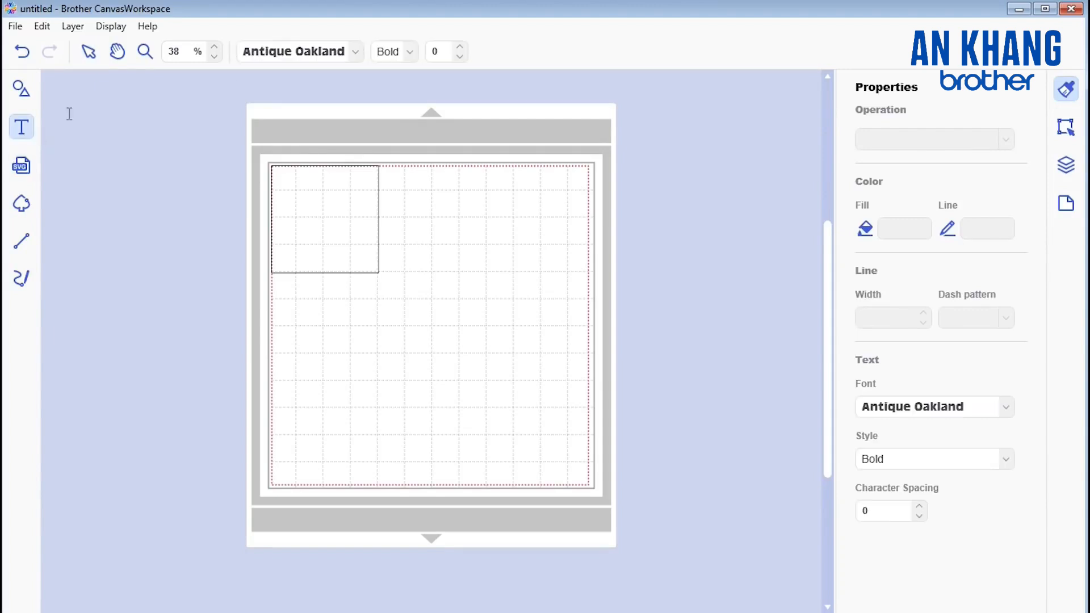
left_click(355, 53)
scroll(332, 154, "down", 1)
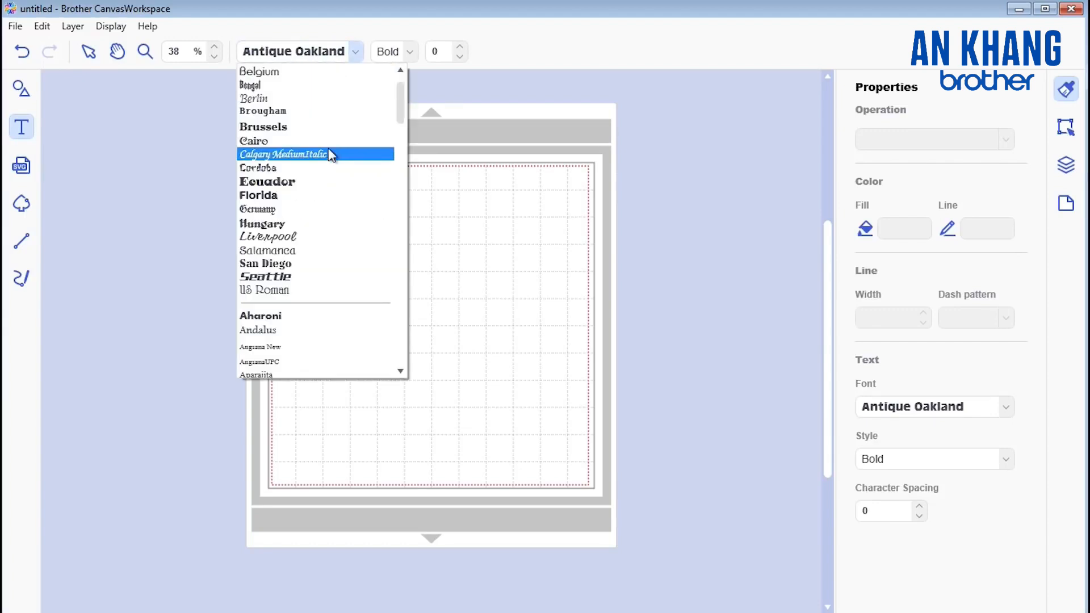
left_click(278, 127)
left_click(335, 362)
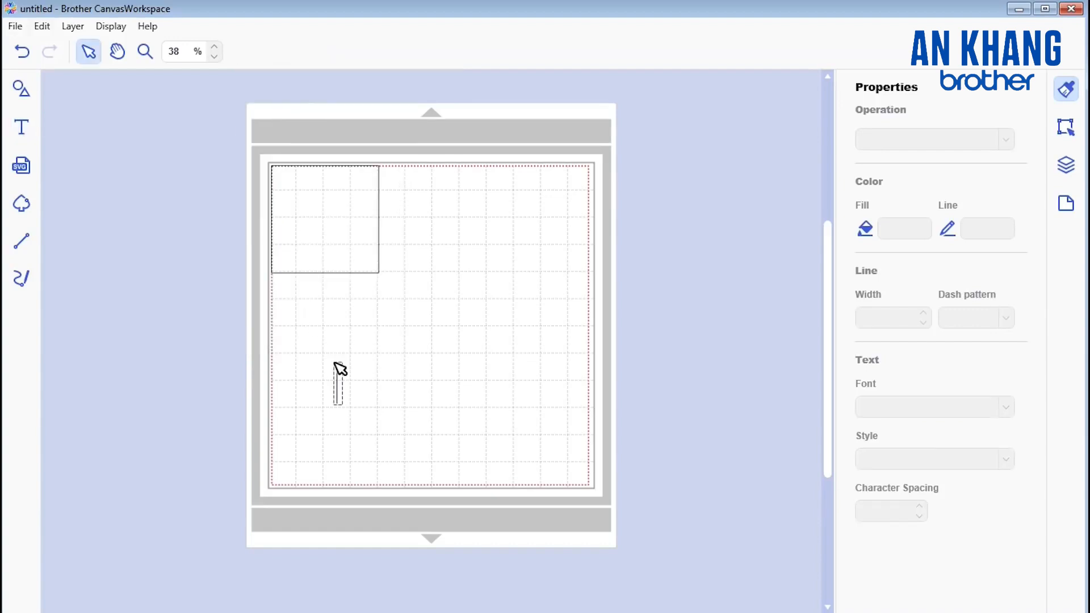
type("Hello")
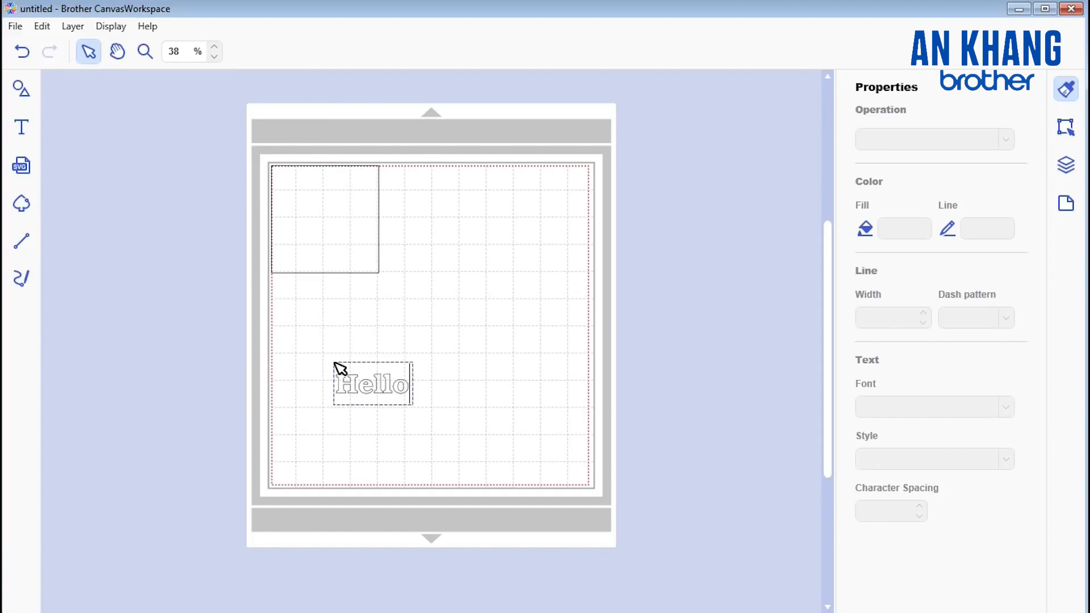
left_click(439, 359)
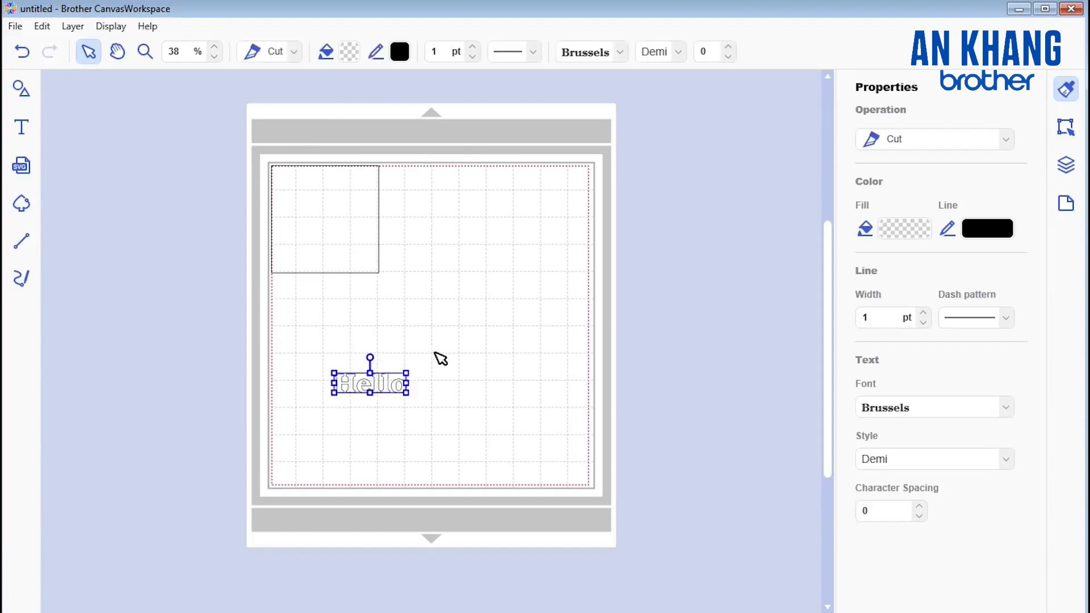
Step: Enlarge the "Hello" text to about three times its size and move it up to just below the square
left_click_drag(411, 394, 505, 457)
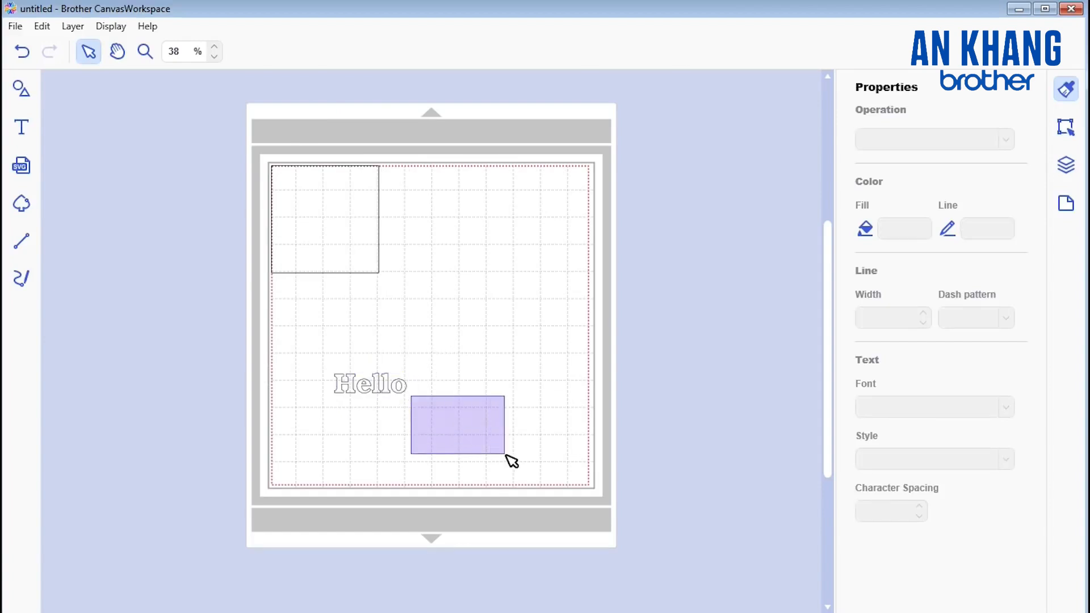
left_click(375, 385)
left_click_drag(411, 394, 506, 477)
left_click(381, 385)
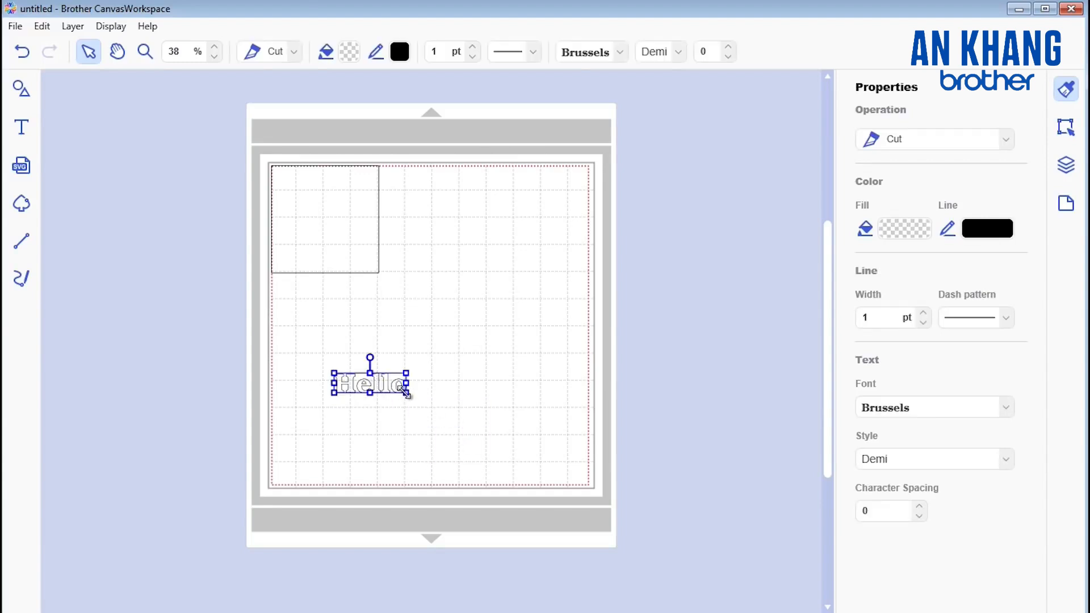
left_click_drag(406, 392, 480, 330)
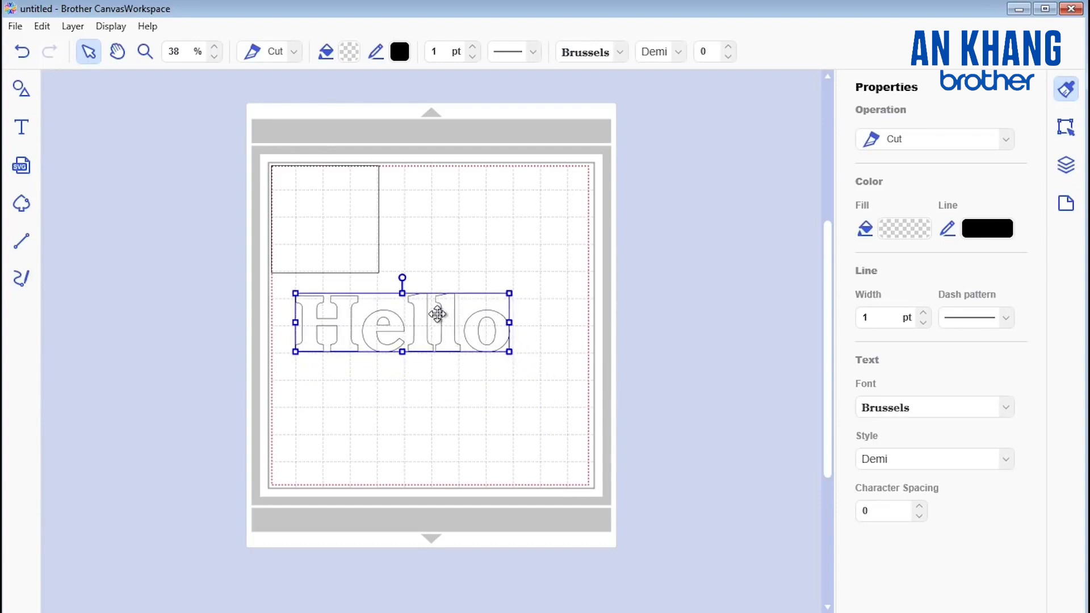
left_click(451, 398)
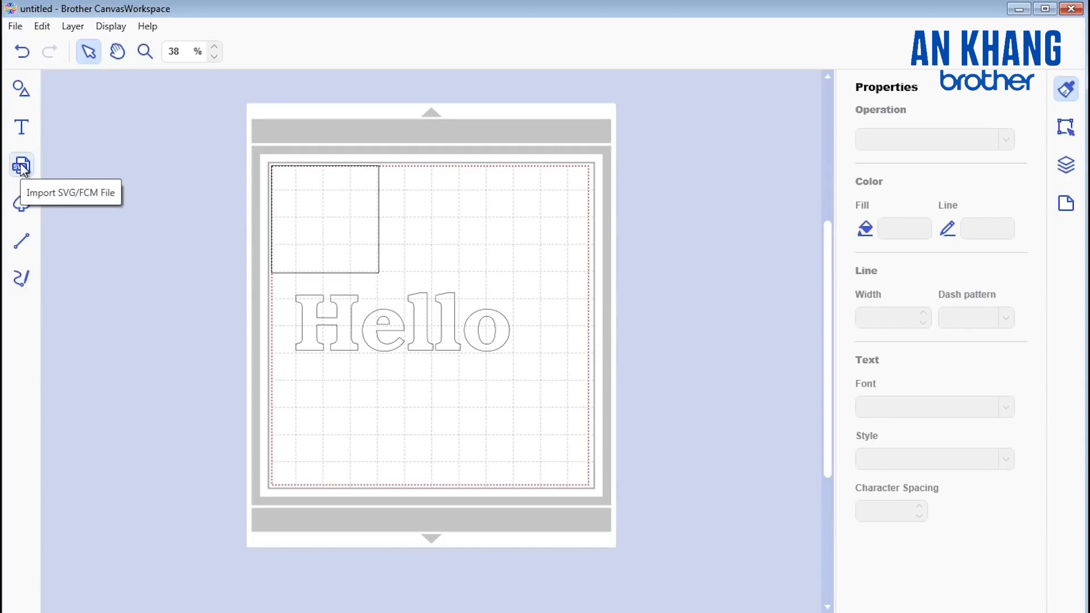
Step: Try to load the Tulips image from Sample Pictures into Image Tracing
left_click(22, 205)
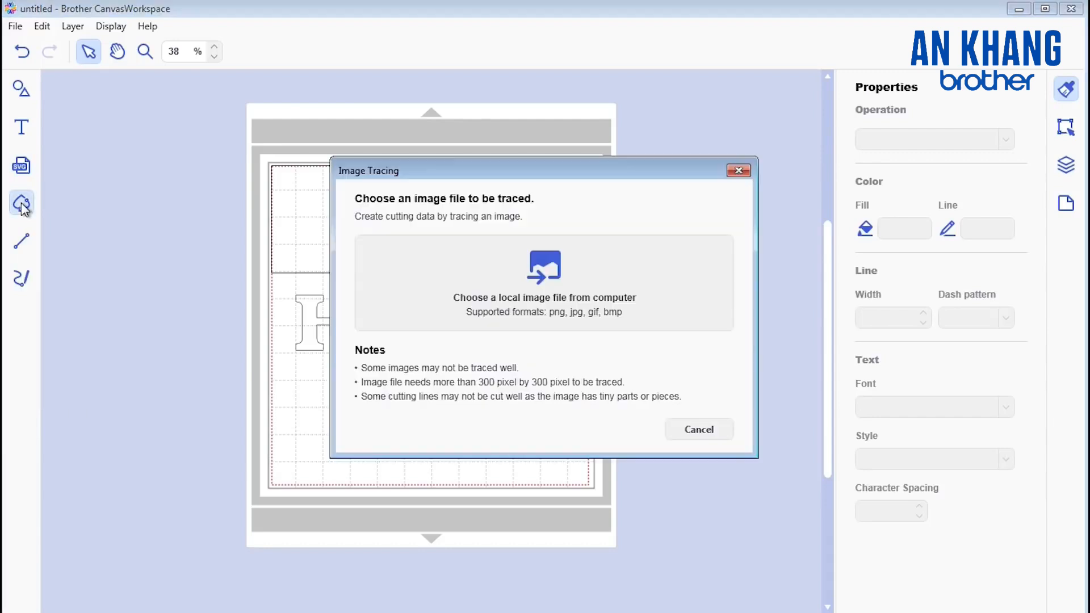
left_click(541, 272)
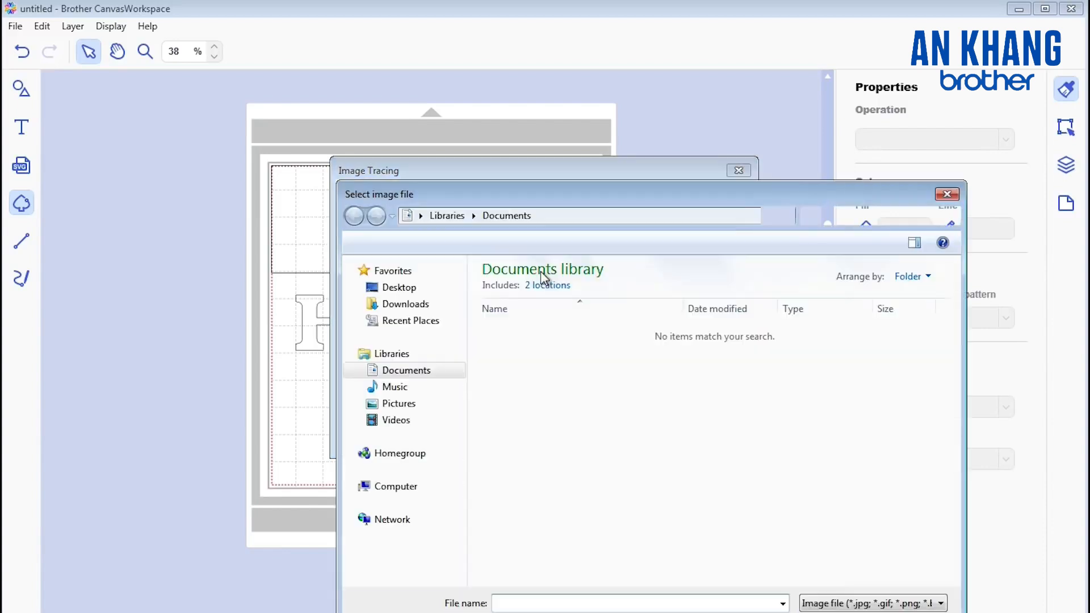
left_click(417, 403)
double_click(505, 355)
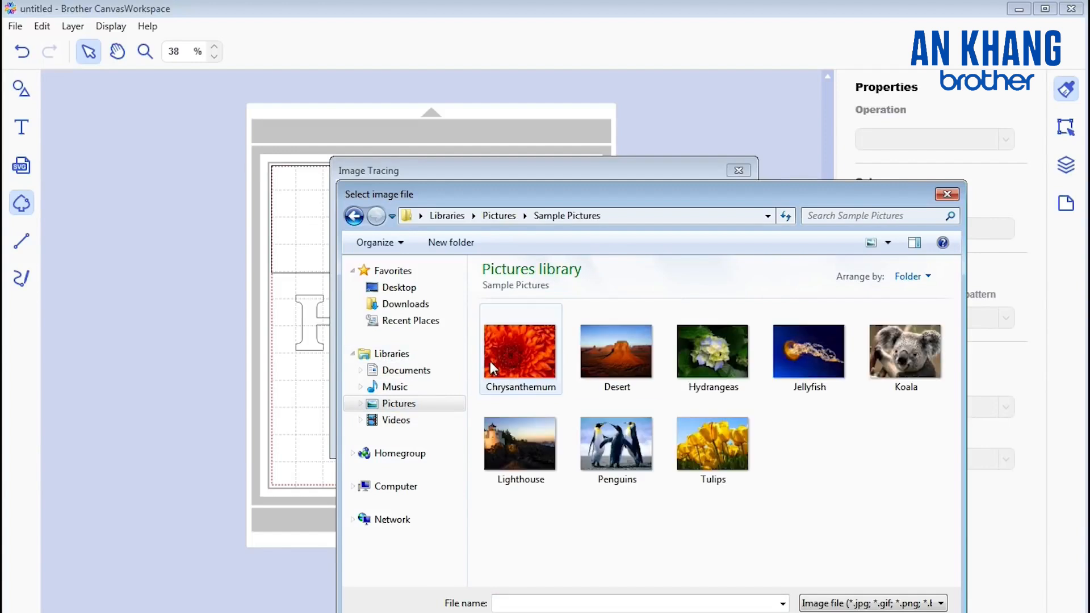
left_click(702, 440)
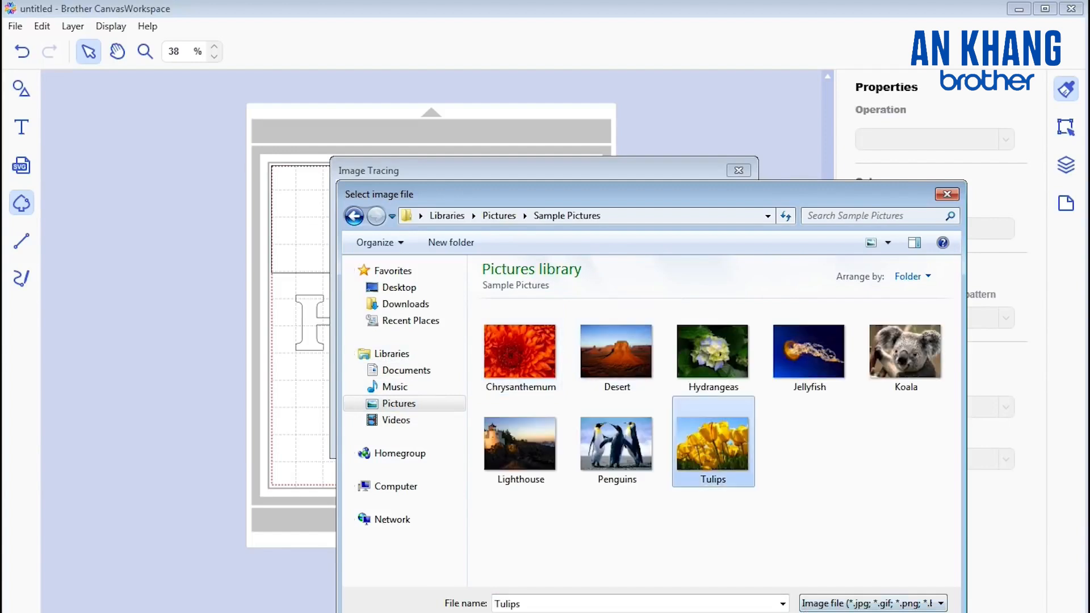
key("Return")
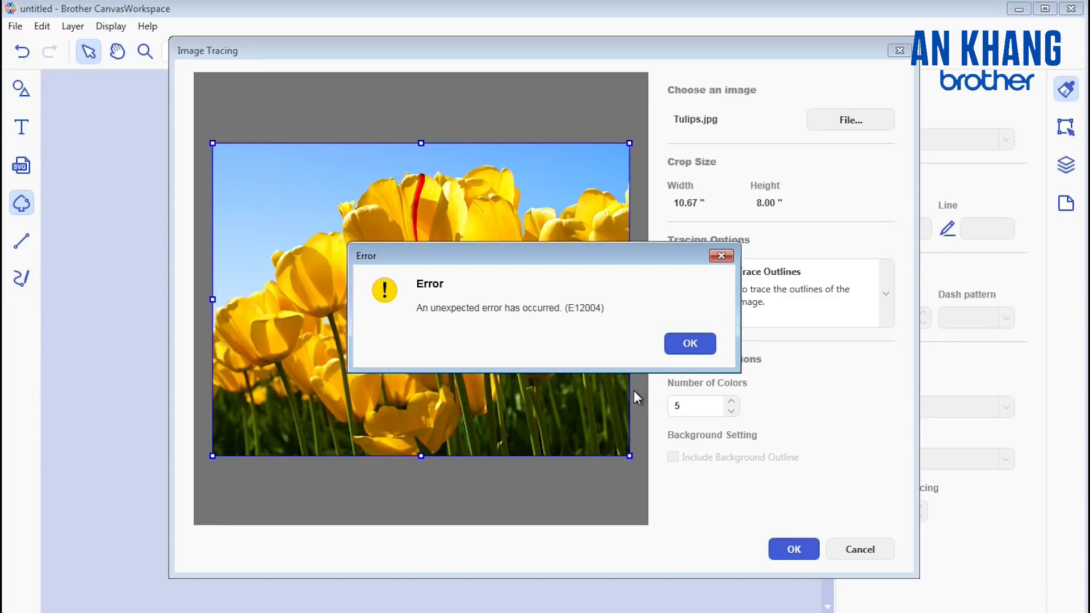
left_click(689, 343)
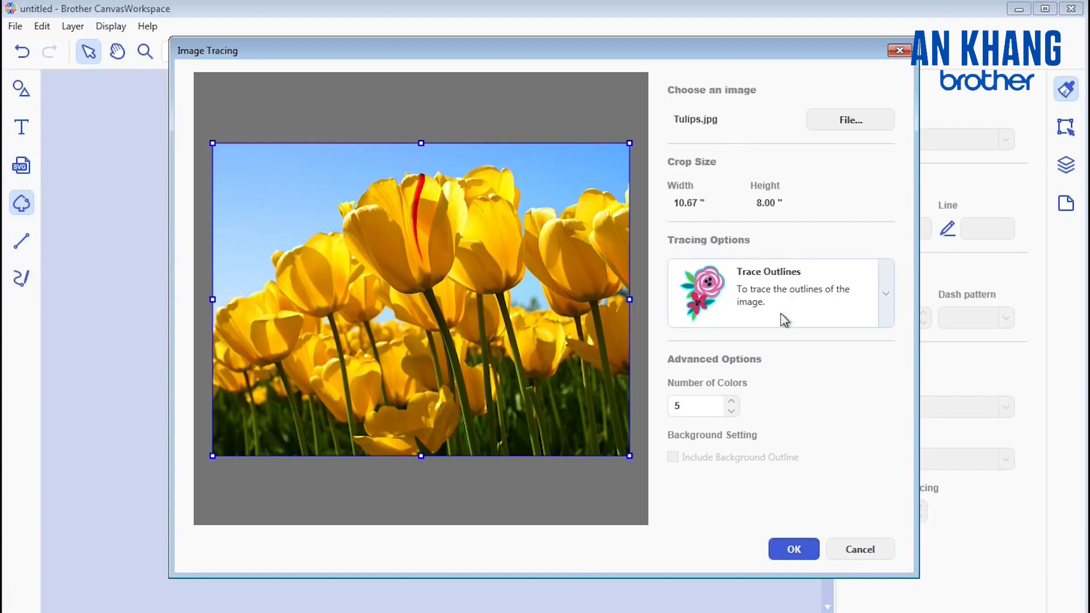
Step: Check the available tracing options and close Image Tracing without tracing the picture
left_click(887, 293)
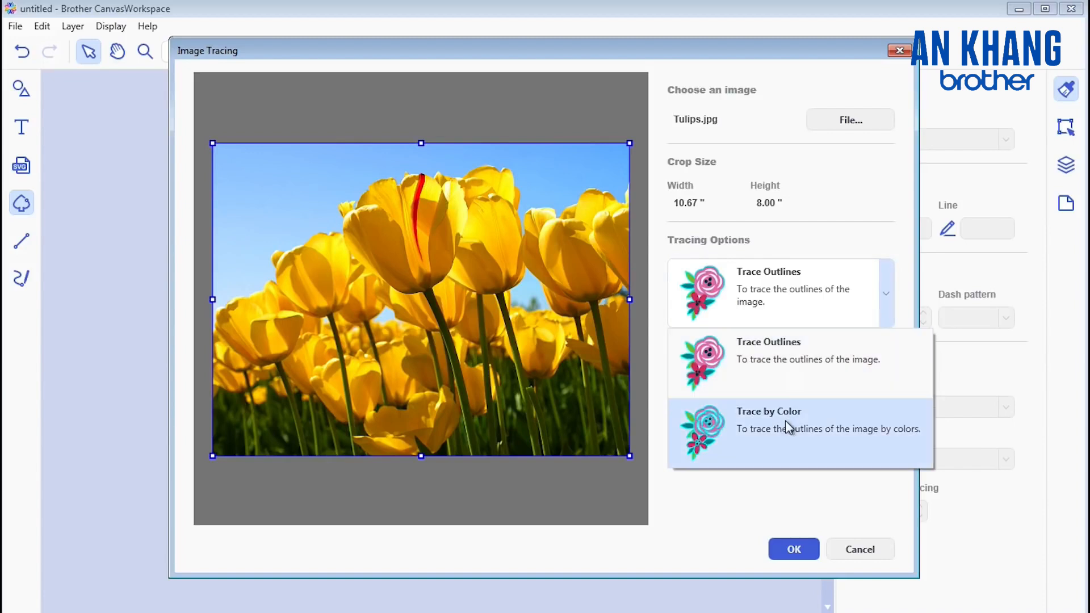
left_click(868, 211)
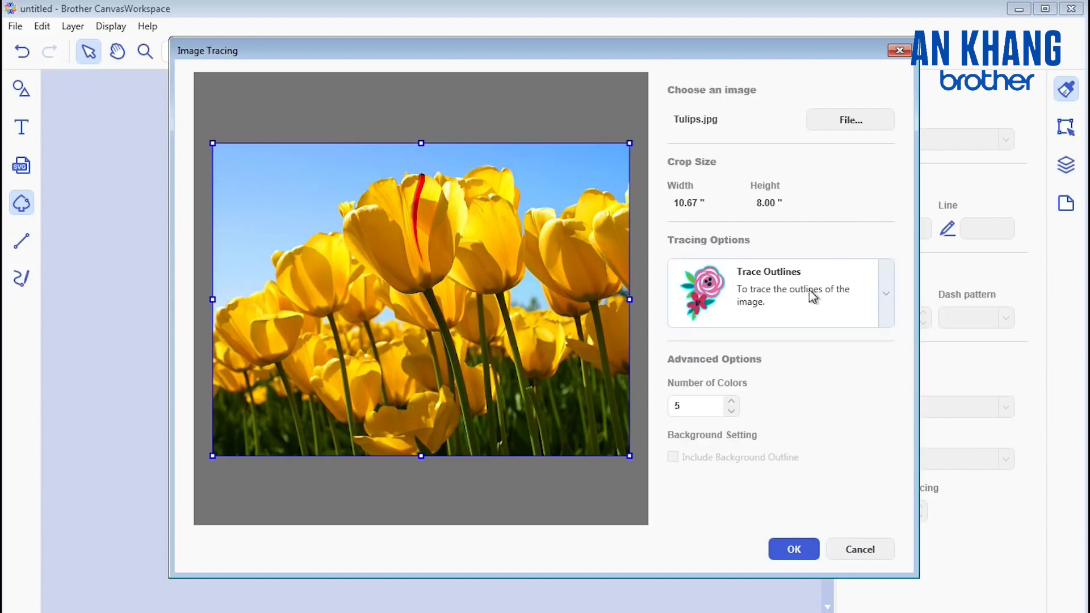
left_click(899, 52)
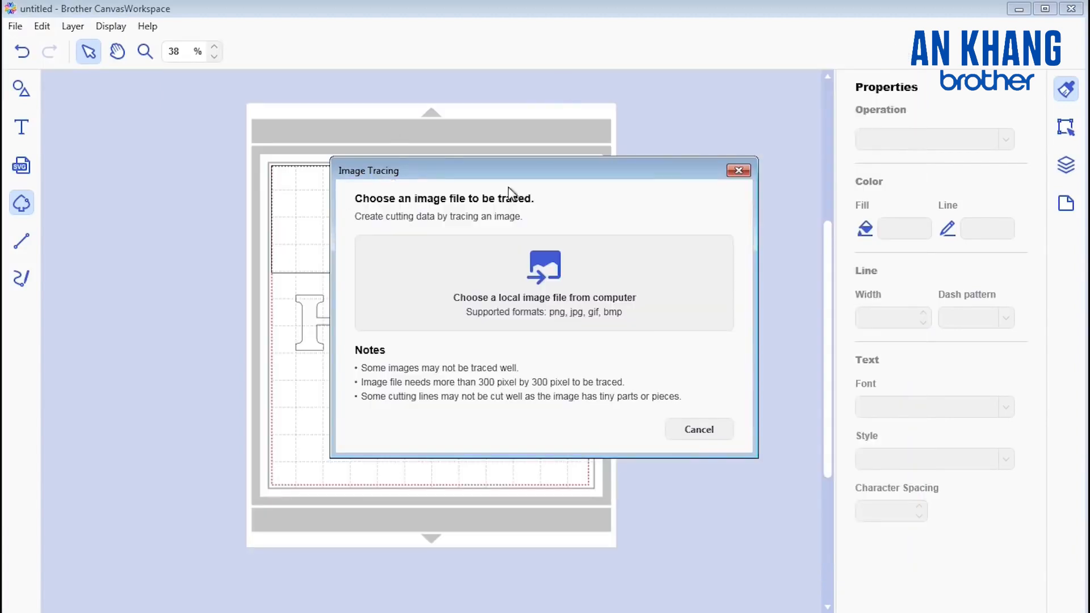
left_click(738, 172)
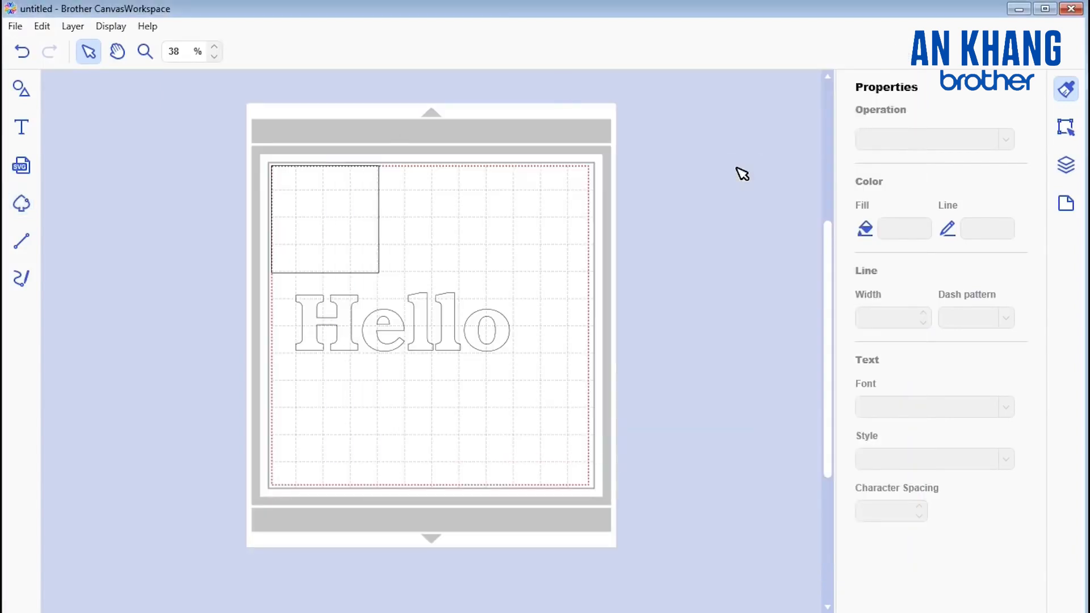
Step: Draw a closed three-point path with one straight and two curved sides above the "Hello" text, to the square's right
left_click(22, 243)
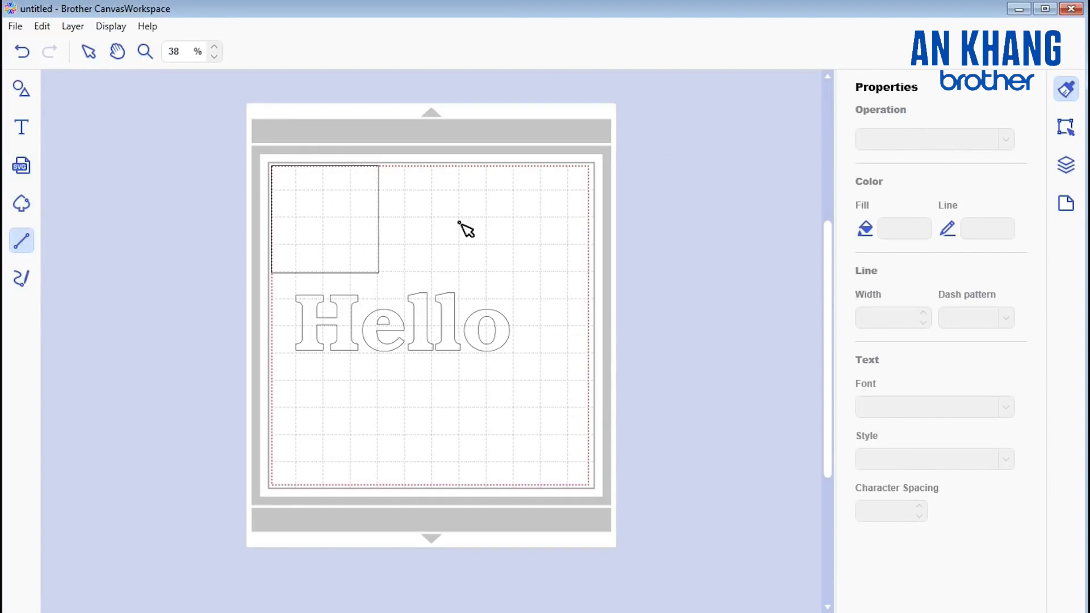
left_click(507, 194)
left_click(446, 256)
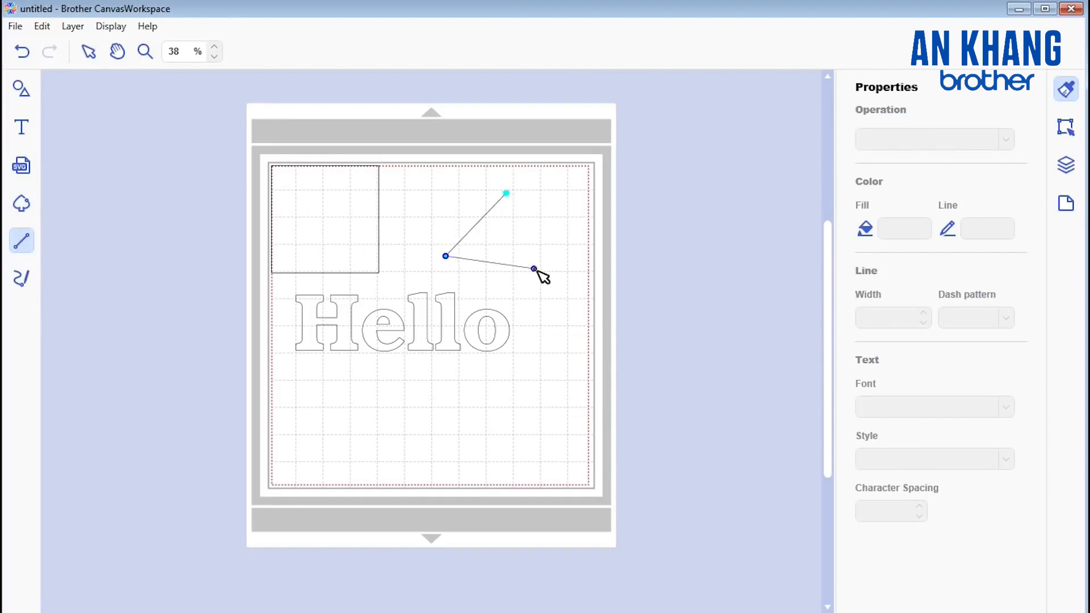
left_click_drag(535, 269, 525, 235)
left_click(510, 195)
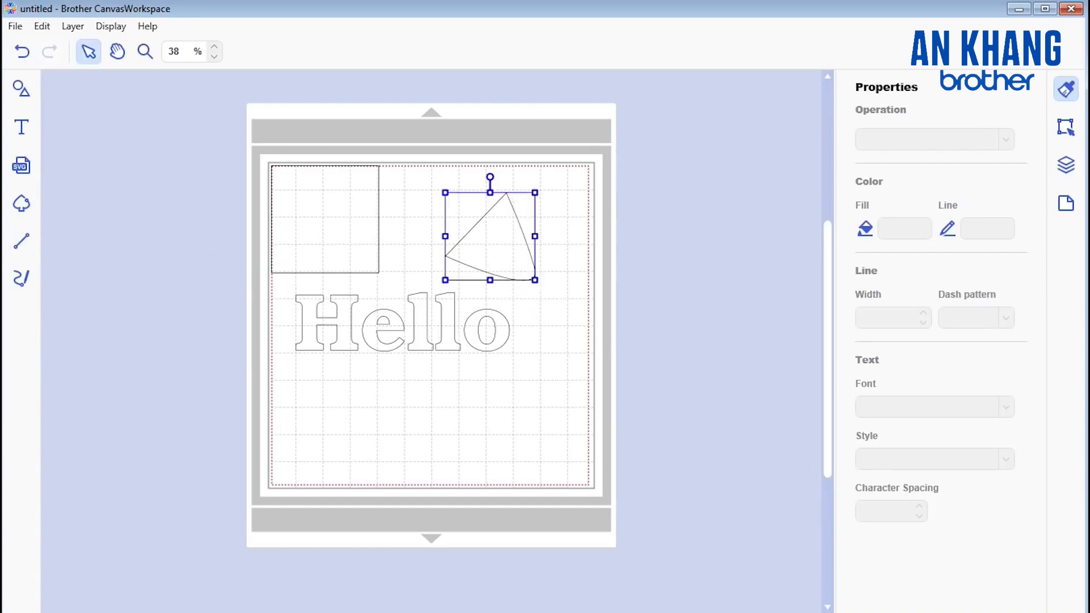
Step: Draw a wavy freehand path below the "Hello" text and delete it
left_click(23, 281)
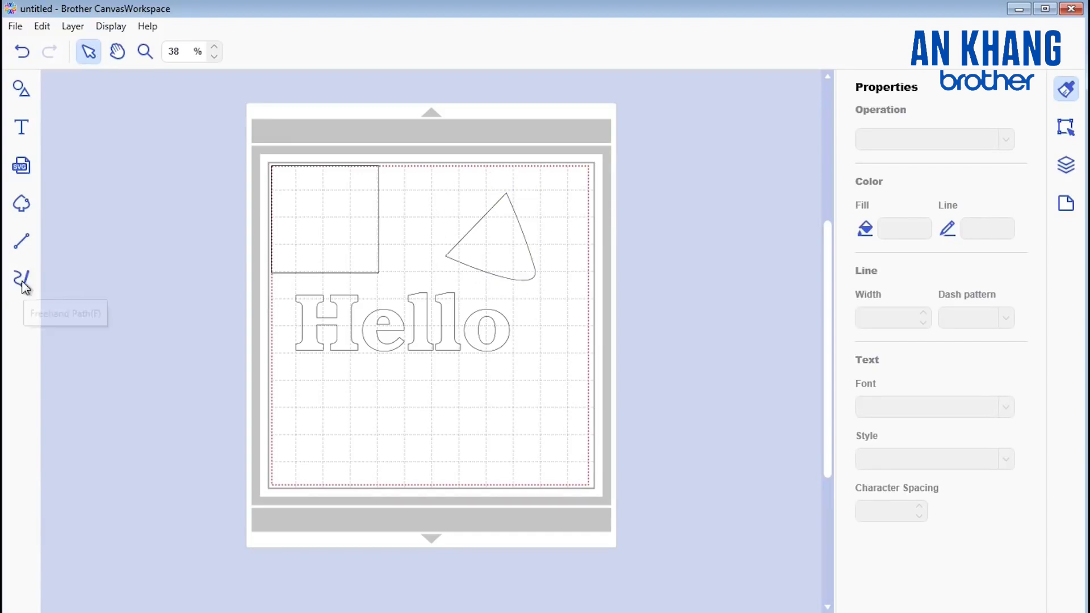
left_click_drag(299, 432, 364, 426)
left_click(21, 278)
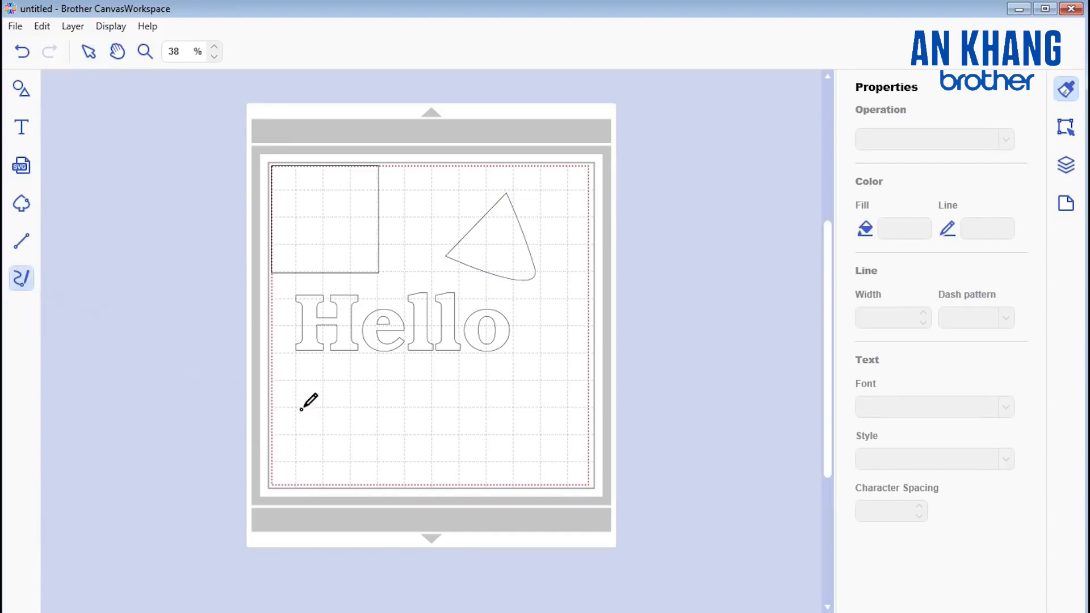
mouse_move(312, 394)
left_mouse_down()
mouse_move(354, 412)
mouse_move(409, 409)
mouse_move(514, 443)
left_mouse_up()
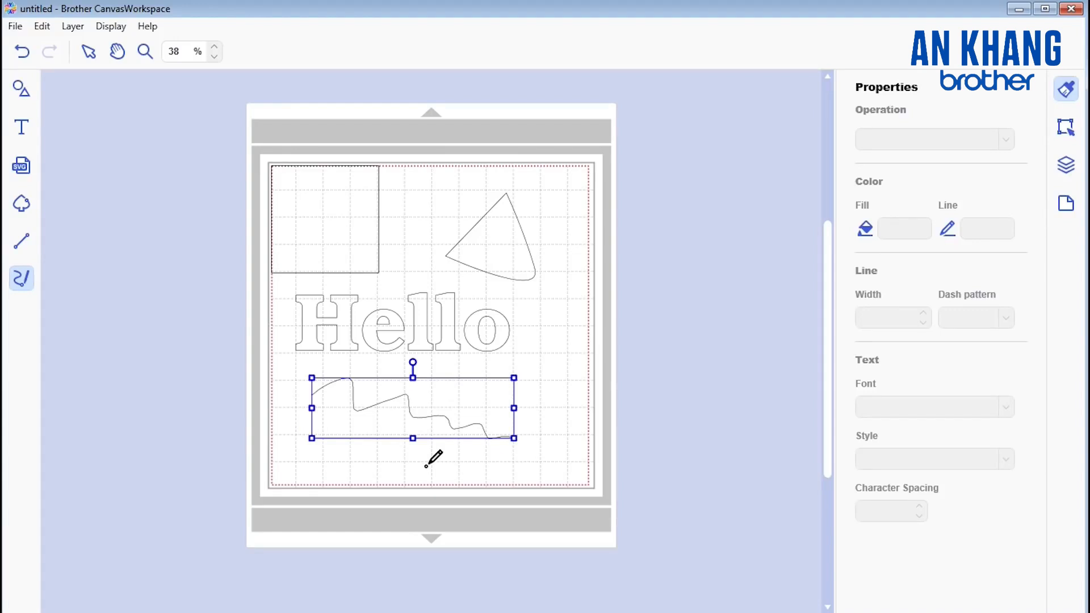
key("Delete")
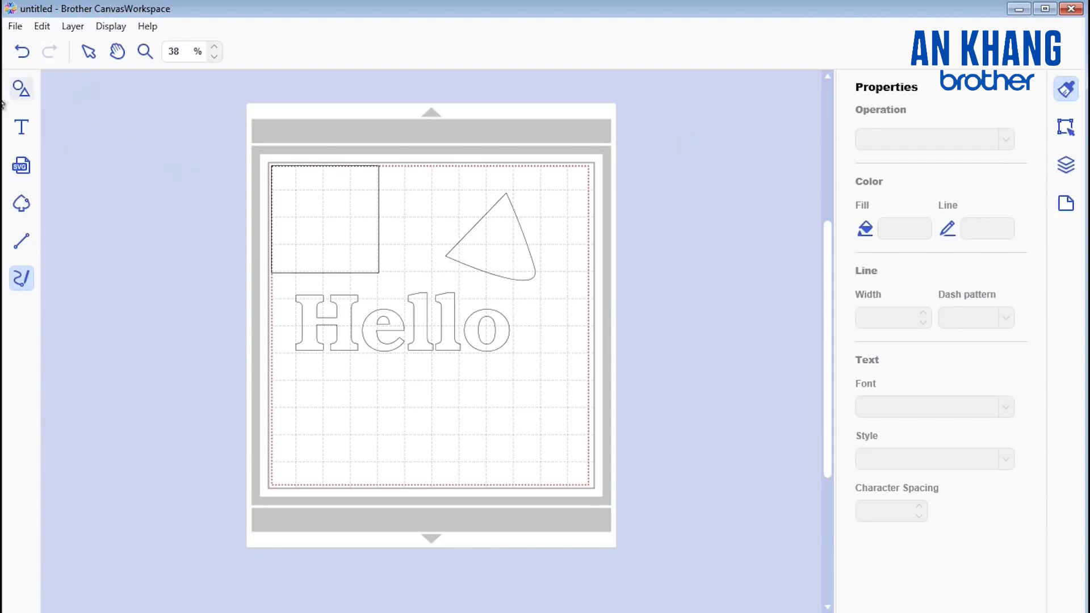
Step: Check the square's operation options, keep it on Cut, and fill the square with light blue #66C5D6
left_click(86, 56)
left_click(335, 223)
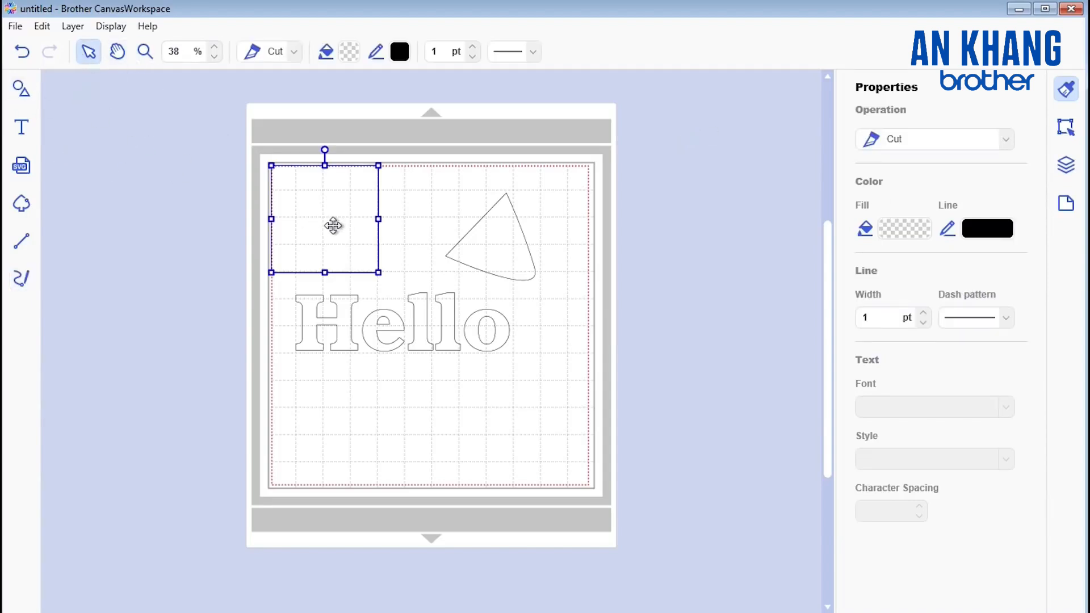
left_click(1008, 142)
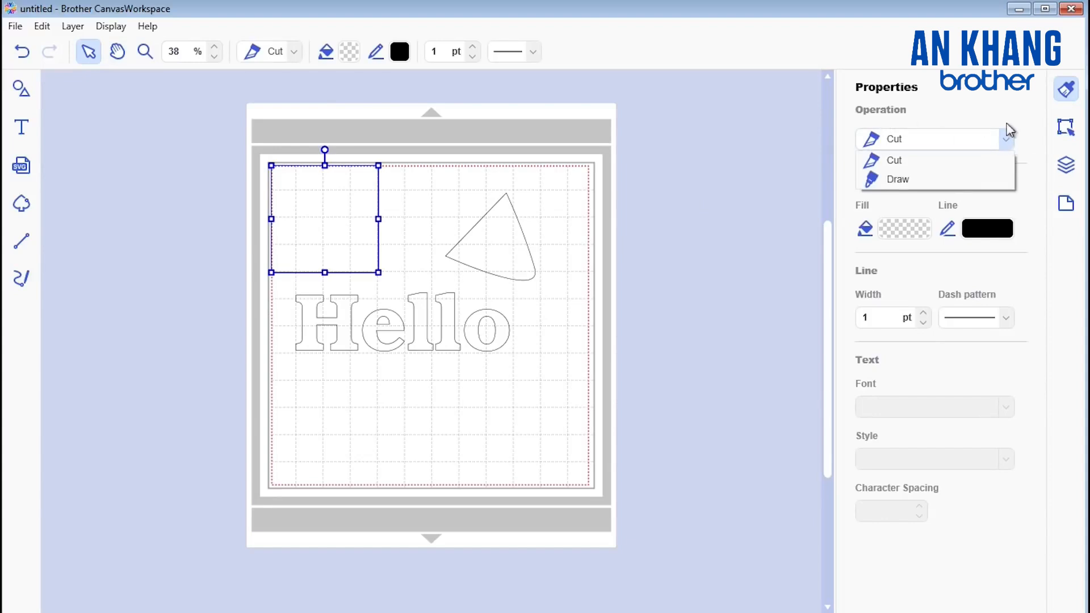
left_click(1006, 89)
left_click(895, 226)
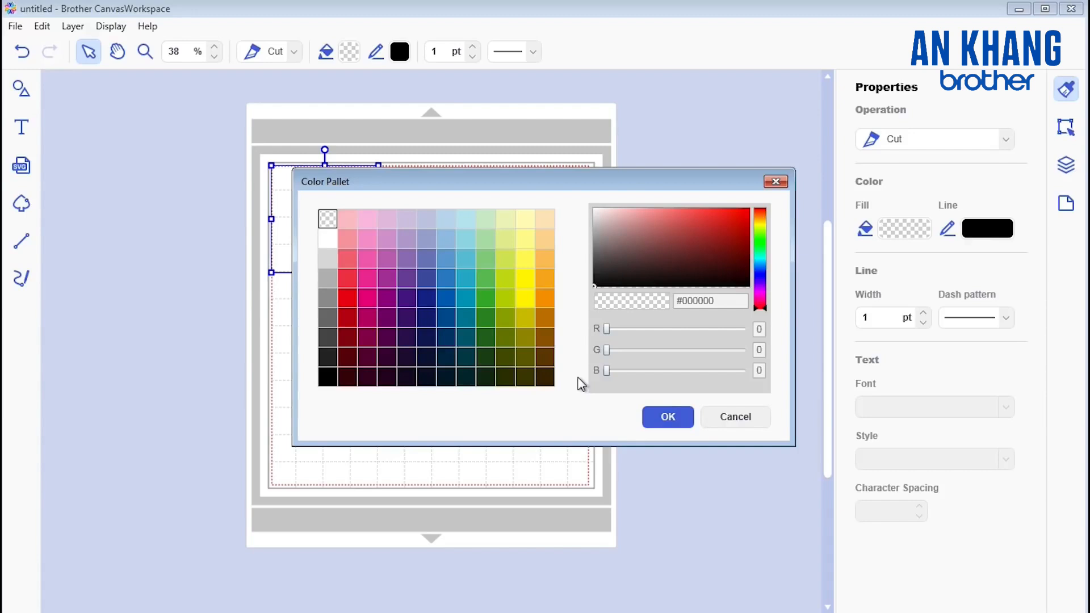
left_click(461, 259)
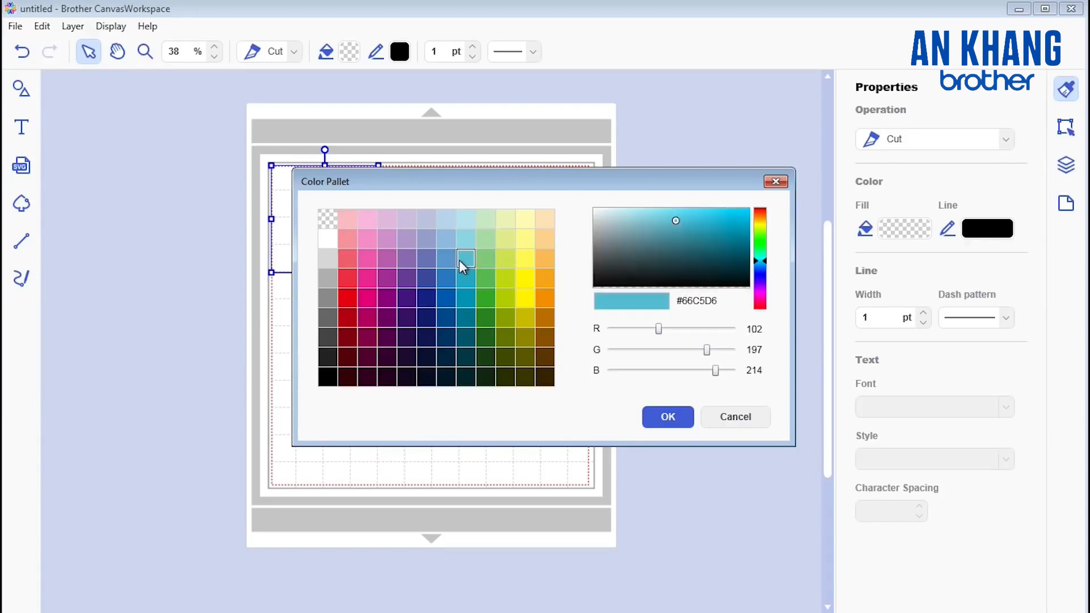
left_click(667, 419)
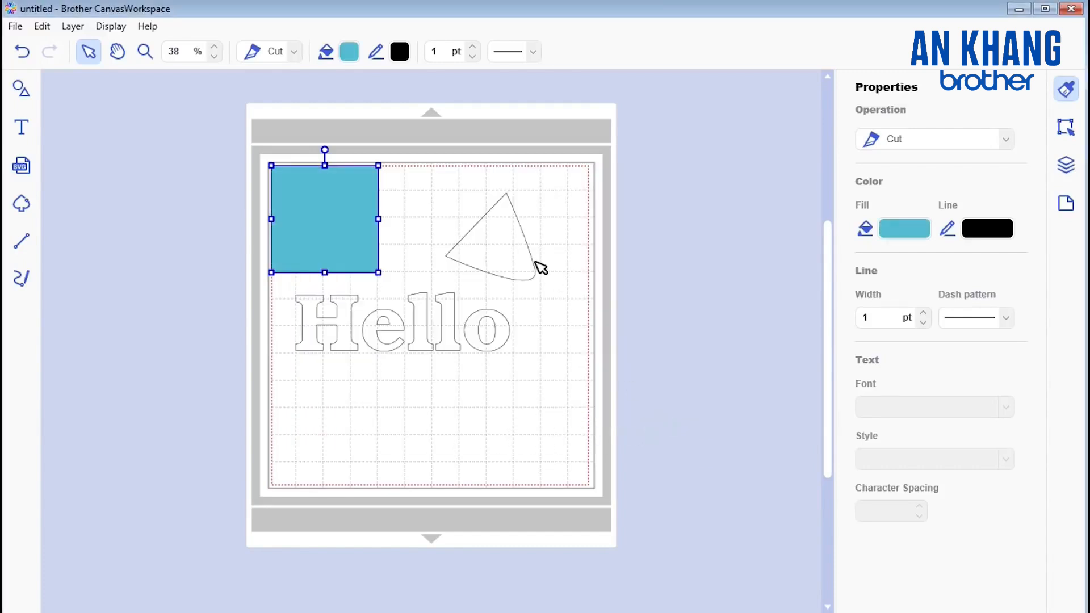
Step: Fill the closed three-point path with yellow #FFF433
left_click(480, 247)
left_click(900, 230)
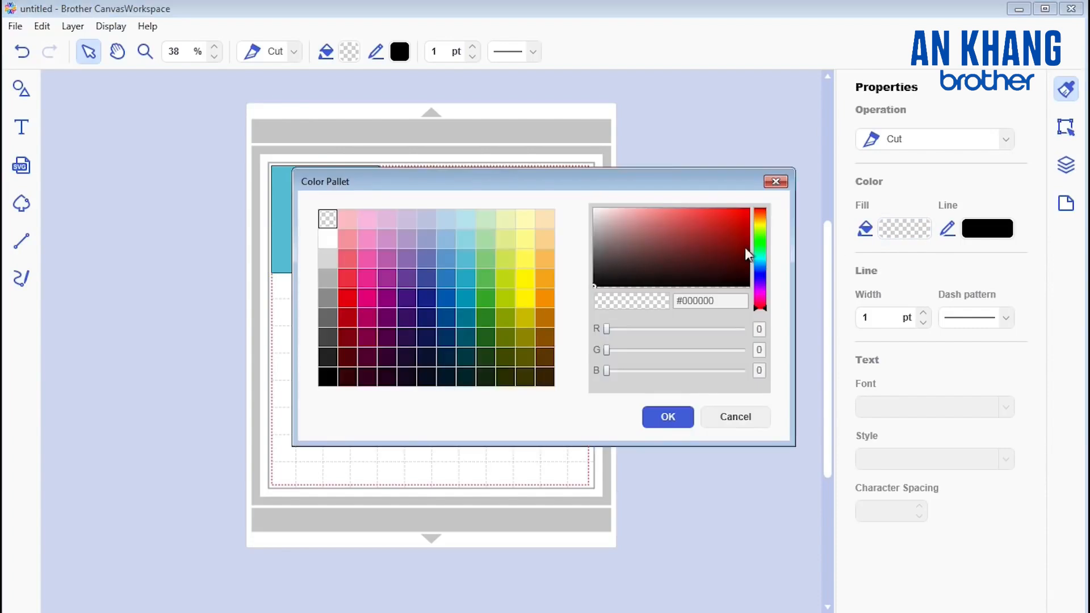
left_click(525, 278)
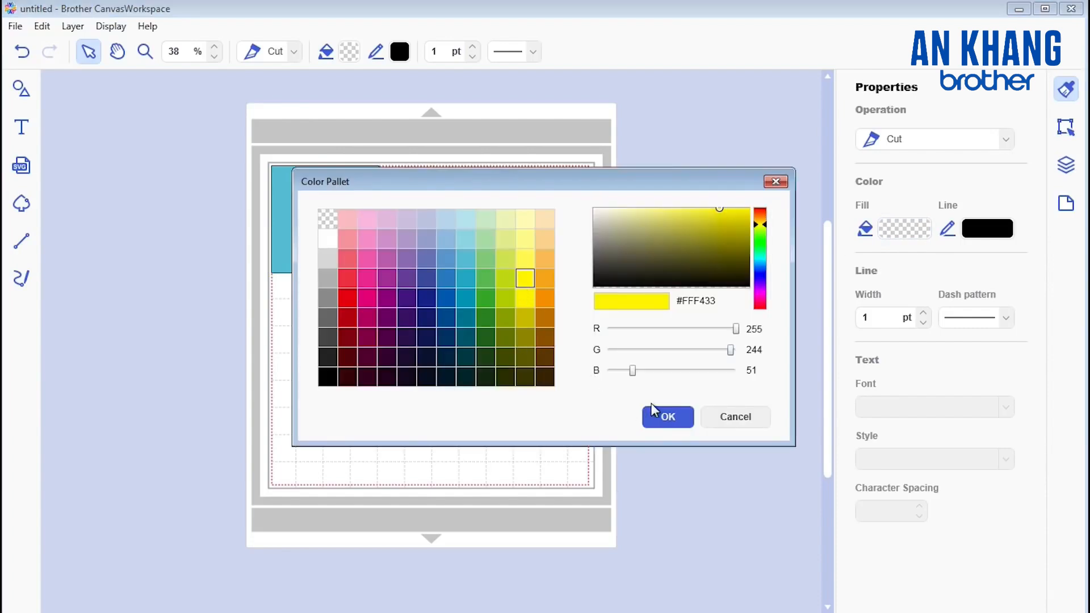
left_click(664, 417)
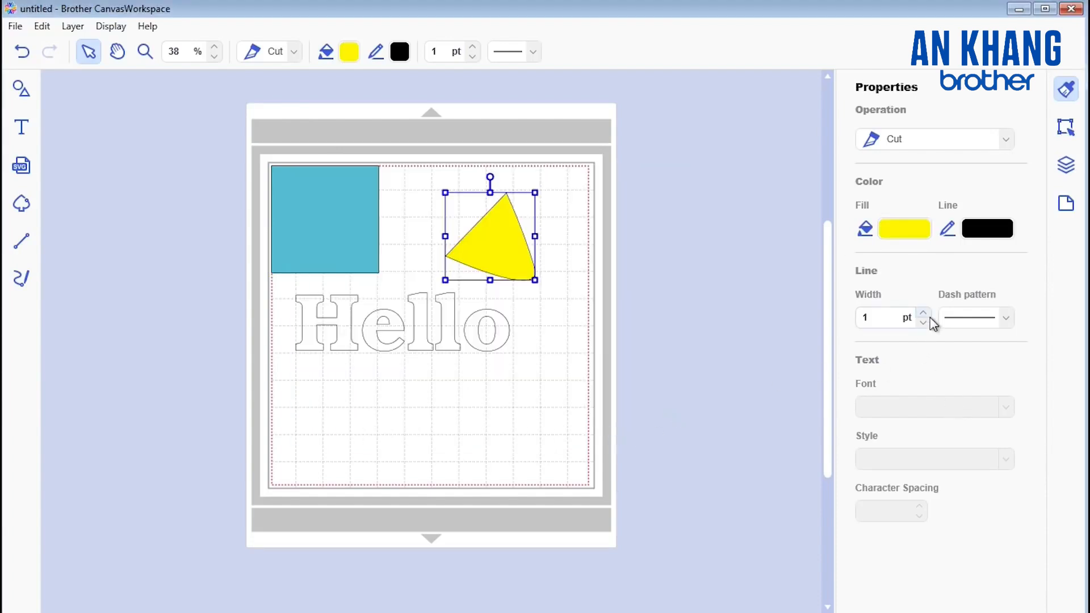
Step: Try outline widths up to about 18 pt on the yellow shape and bring the width back to 1 pt
left_click(924, 314)
left_click(925, 314)
left_click(924, 314)
left_click(925, 314)
left_click(924, 313)
left_click(925, 314)
left_click(924, 314)
left_click(924, 314)
left_click(924, 314)
left_click(924, 314)
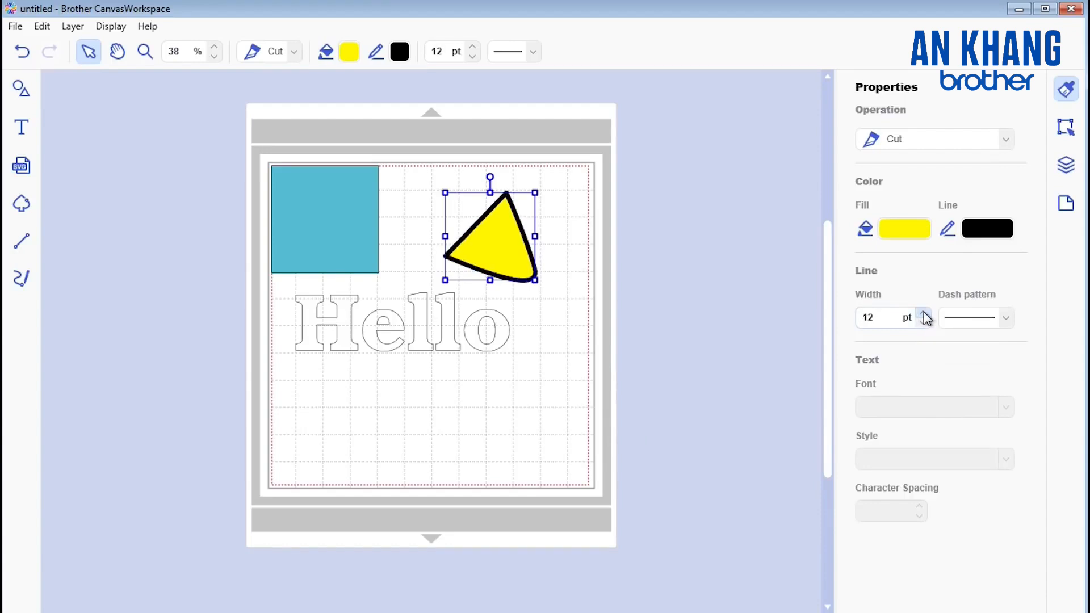
left_click(924, 314)
left_click(924, 314)
left_click(924, 314)
left_click(924, 314)
left_click(924, 314)
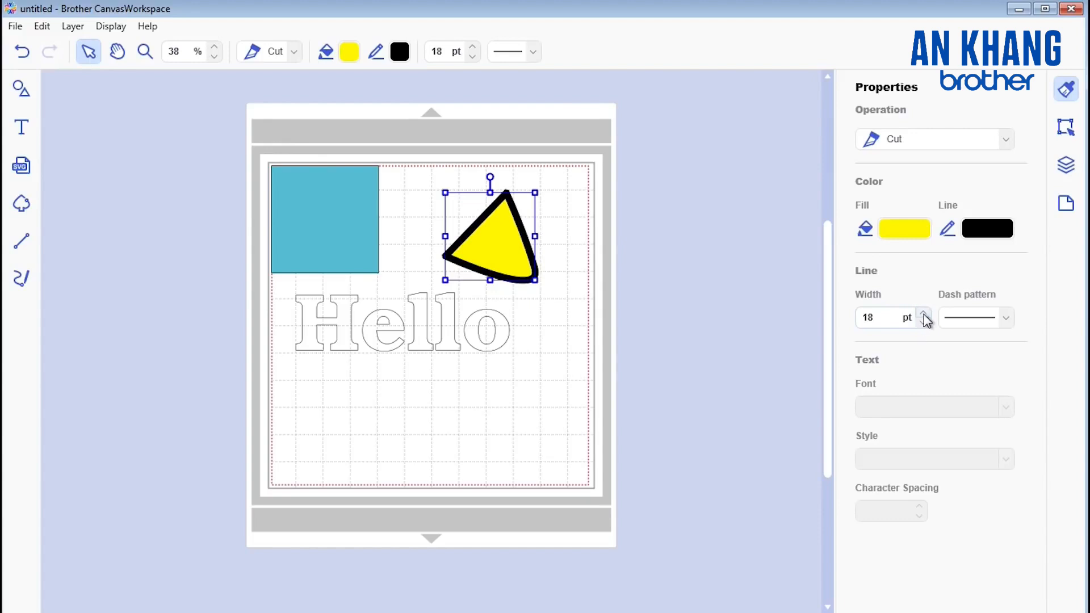
left_click(924, 313)
left_click(924, 312)
left_click(923, 322)
left_click(923, 322)
left_click(923, 322)
left_click(923, 322)
left_click(923, 322)
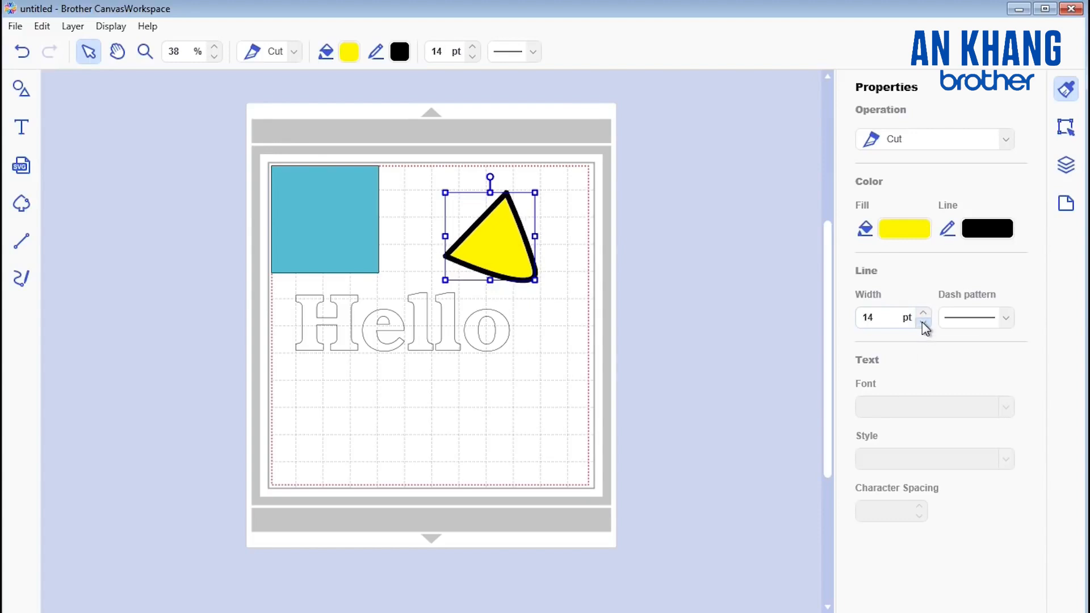
left_click(923, 322)
left_click(923, 322)
left_click(924, 321)
left_click(923, 322)
left_click(923, 322)
left_click(923, 322)
left_click(923, 322)
left_click(923, 322)
left_click(923, 322)
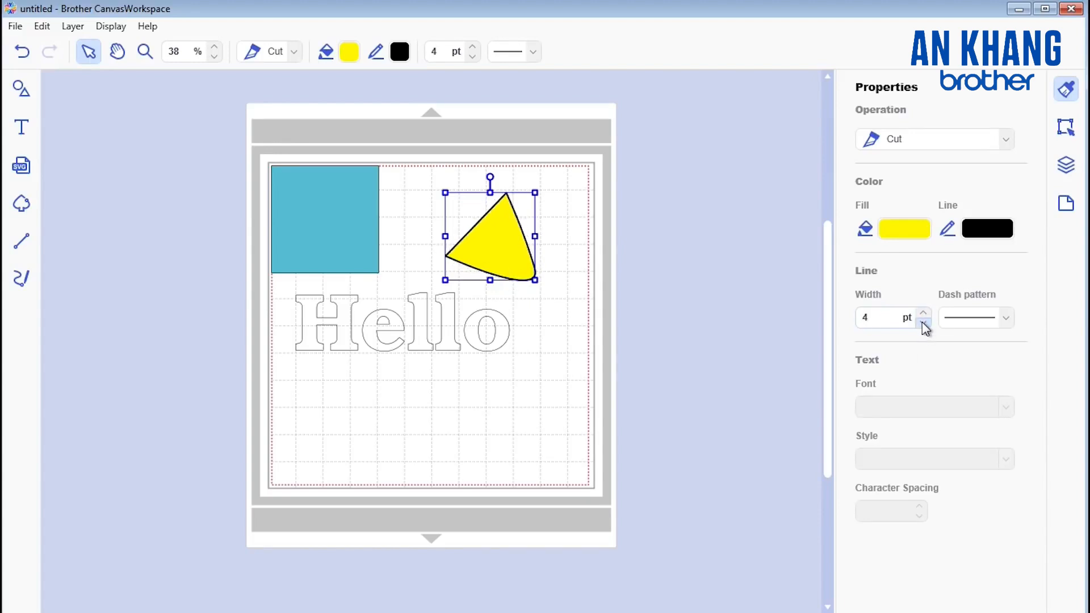
left_click(923, 322)
left_click(923, 322)
left_click(923, 322)
Step: Try dashed line patterns on the yellow shape's outline and restore the solid line
left_click(1008, 317)
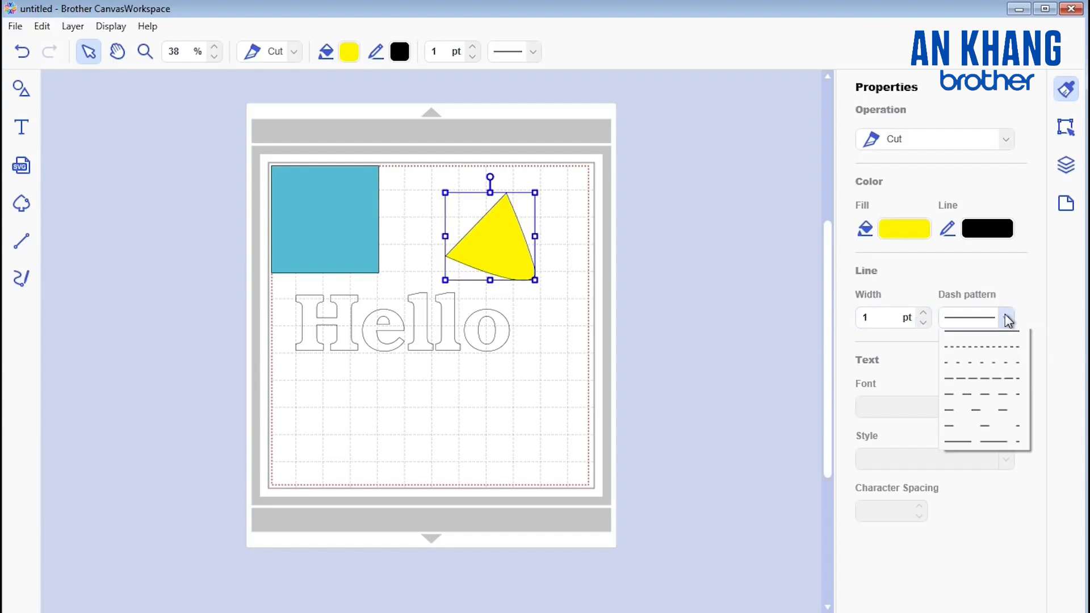
left_click(981, 352)
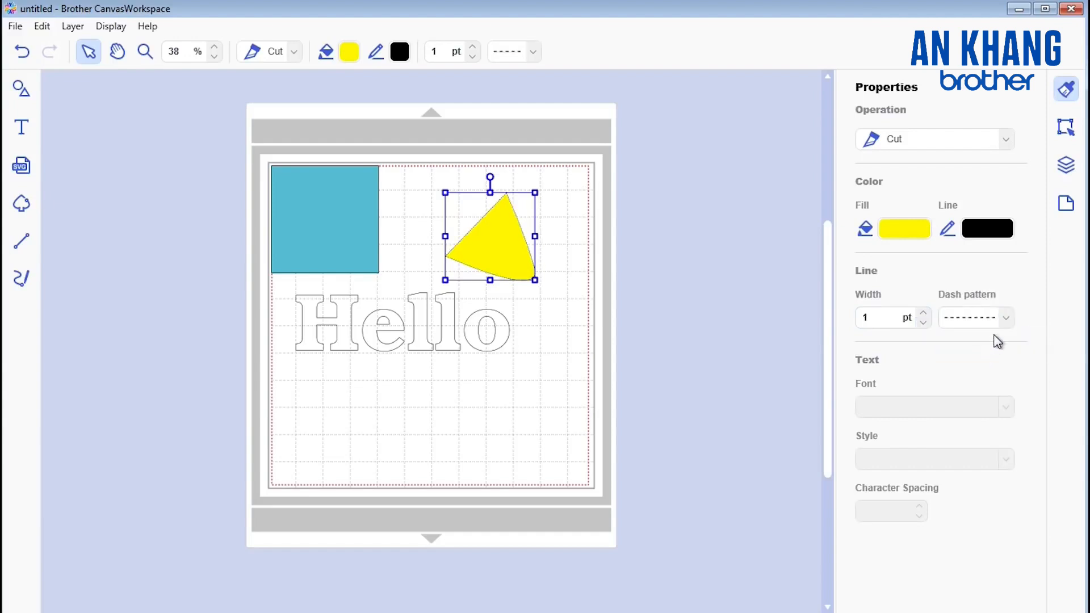
left_click(1007, 317)
left_click(987, 383)
left_click(1008, 319)
left_click(991, 339)
Step: Change the "Hello" text's font to Liverpool and check its style options, keeping Italic
left_click(341, 324)
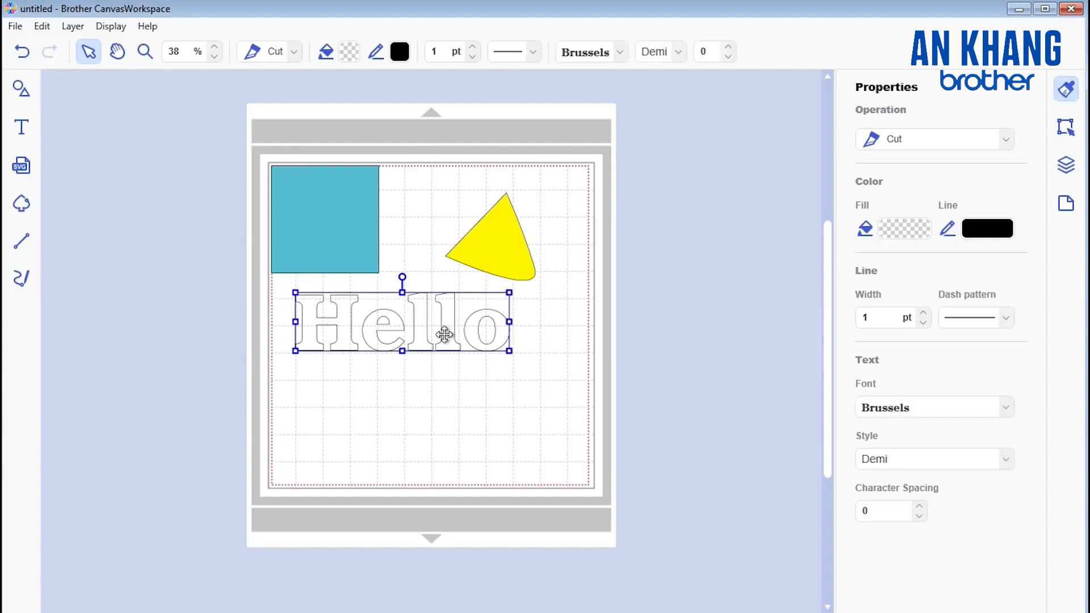
left_click(1007, 407)
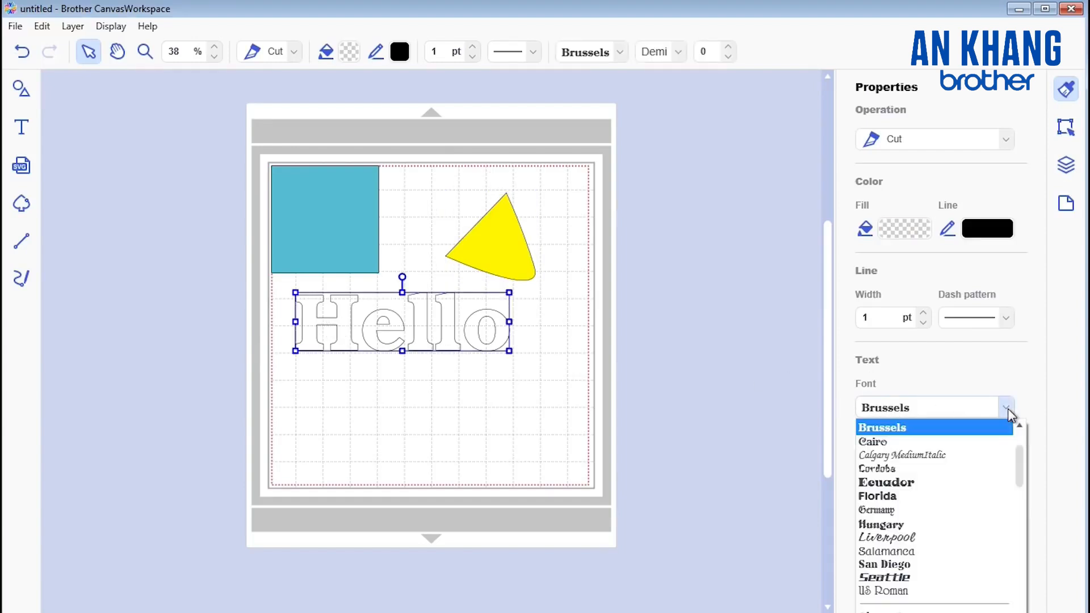
left_click(896, 538)
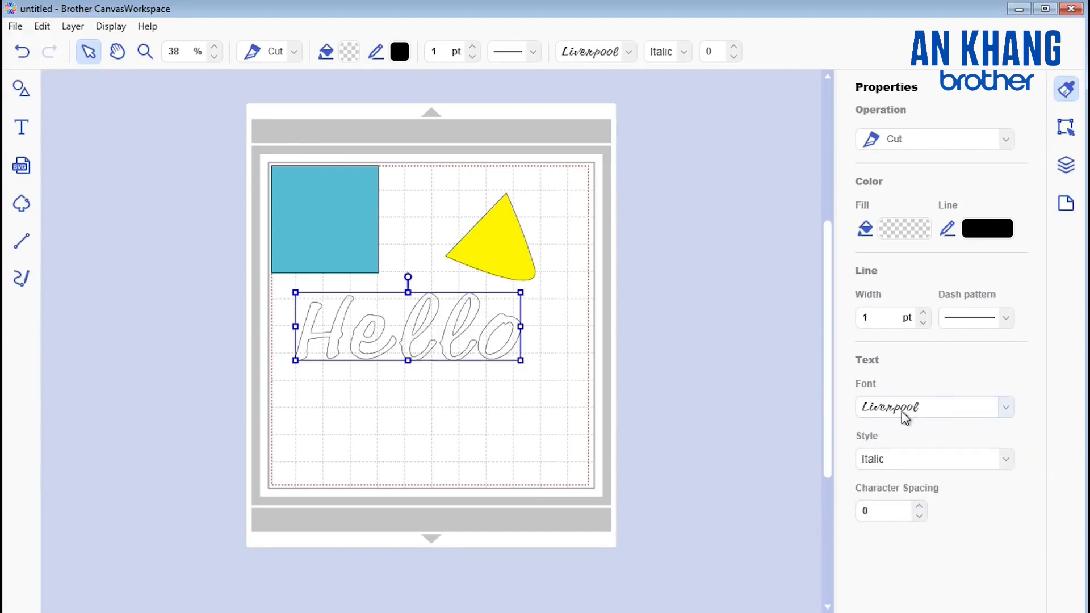
left_click(1006, 460)
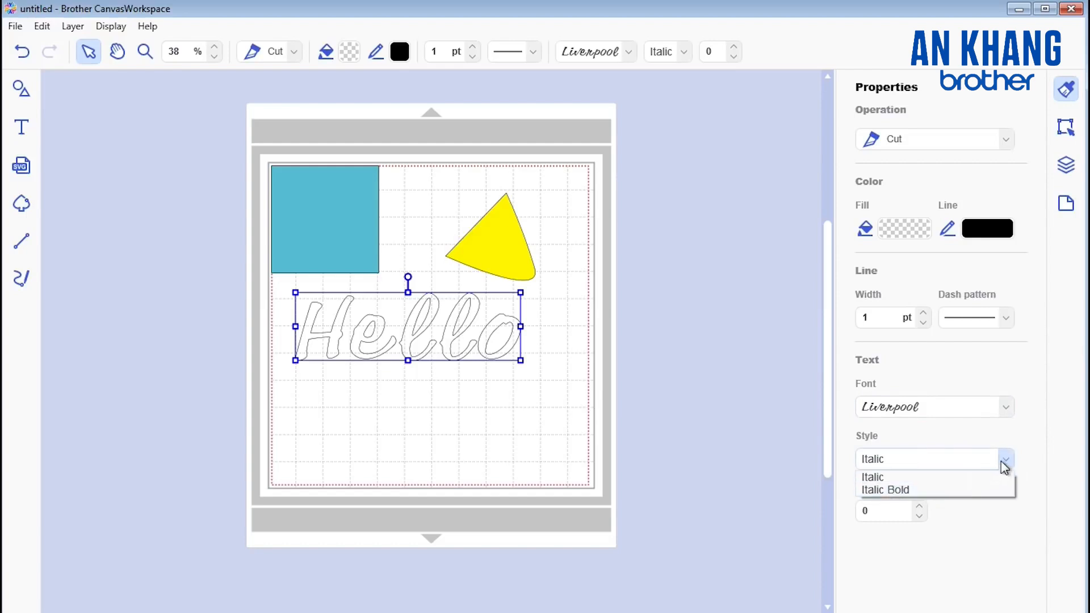
left_click(1007, 460)
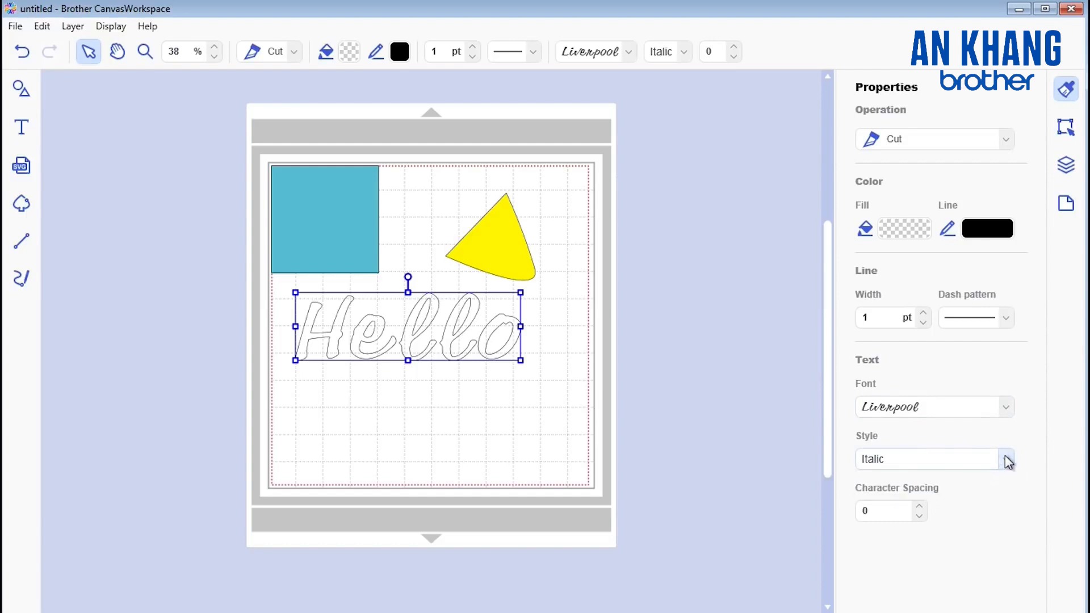
Step: Try wider character spacing on the "Hello" text and set the spacing to -10
left_click(919, 505)
left_click(920, 504)
left_click(920, 504)
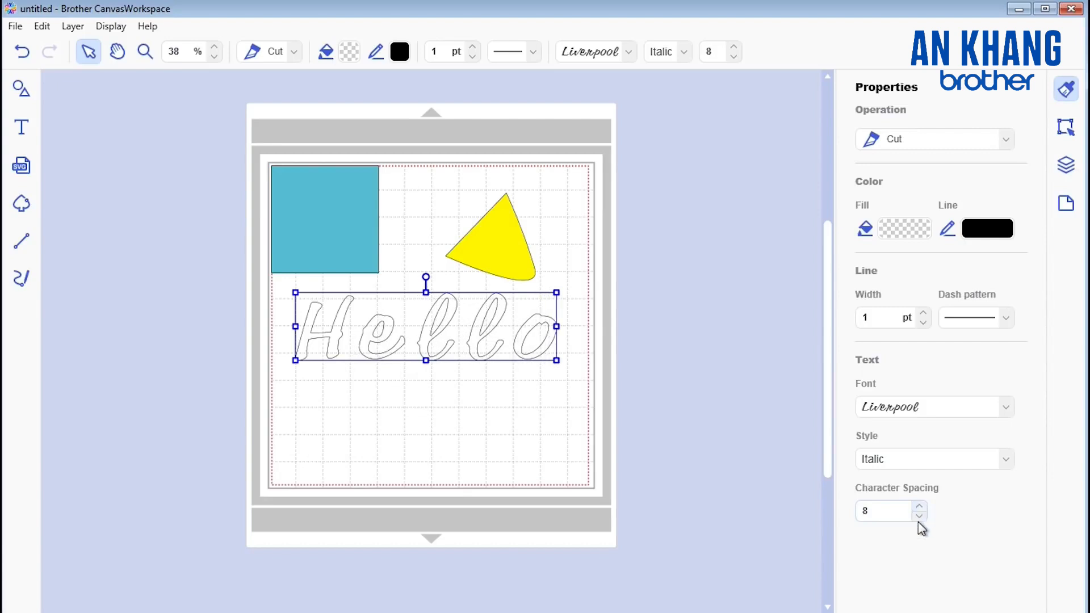
left_click(920, 516)
left_click(919, 515)
left_click(920, 515)
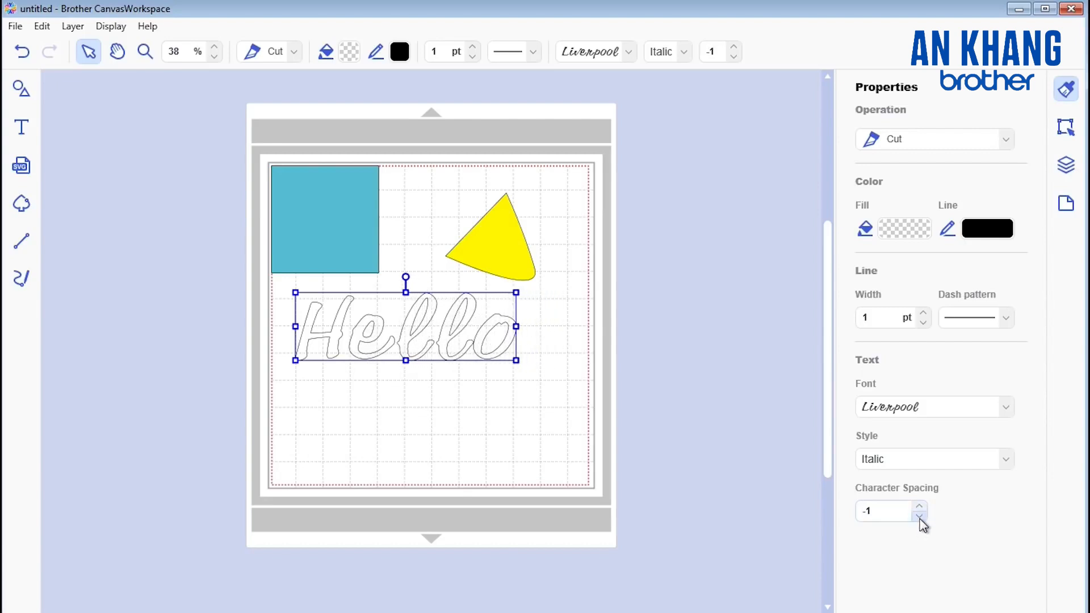
left_click(920, 515)
left_click(919, 516)
left_click(919, 516)
left_click(920, 516)
left_click(920, 516)
left_click(919, 515)
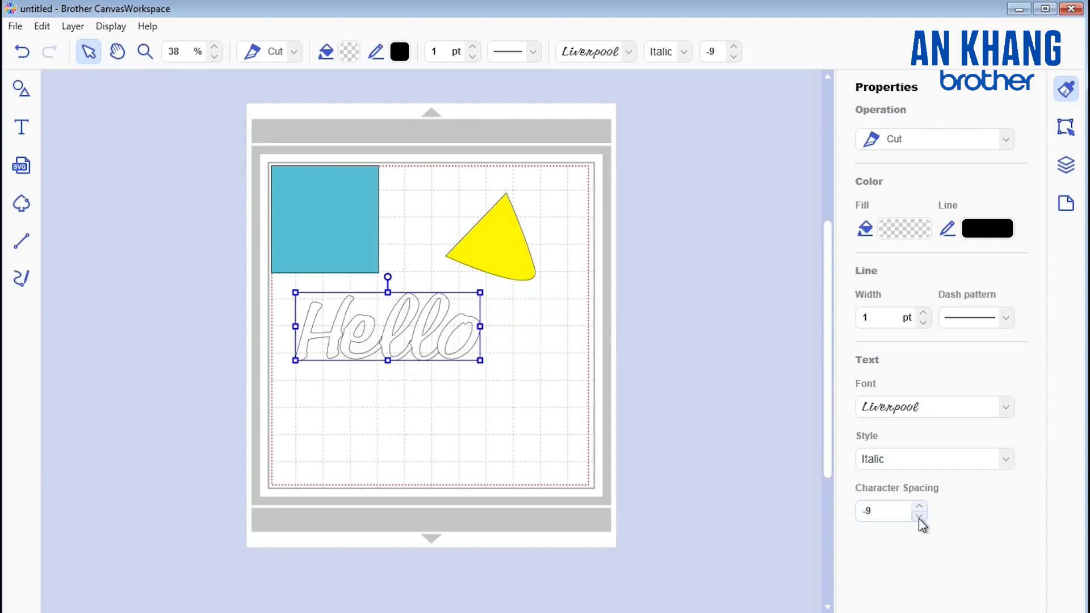
left_click(920, 515)
left_click(920, 516)
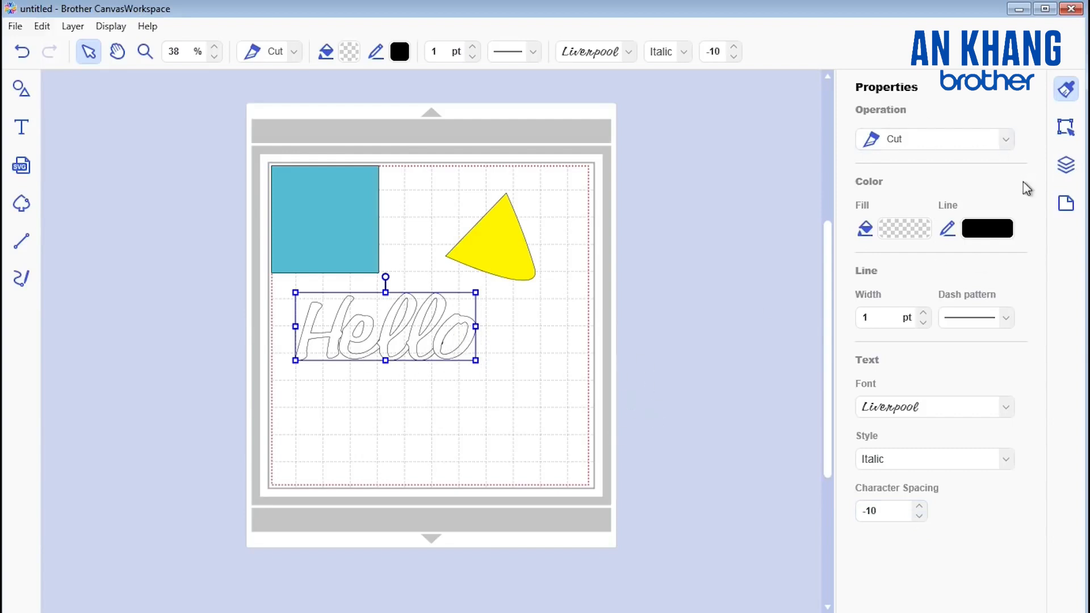
Step: Open the position and size settings and set the blue square's X position to 0.62"
left_click(1066, 127)
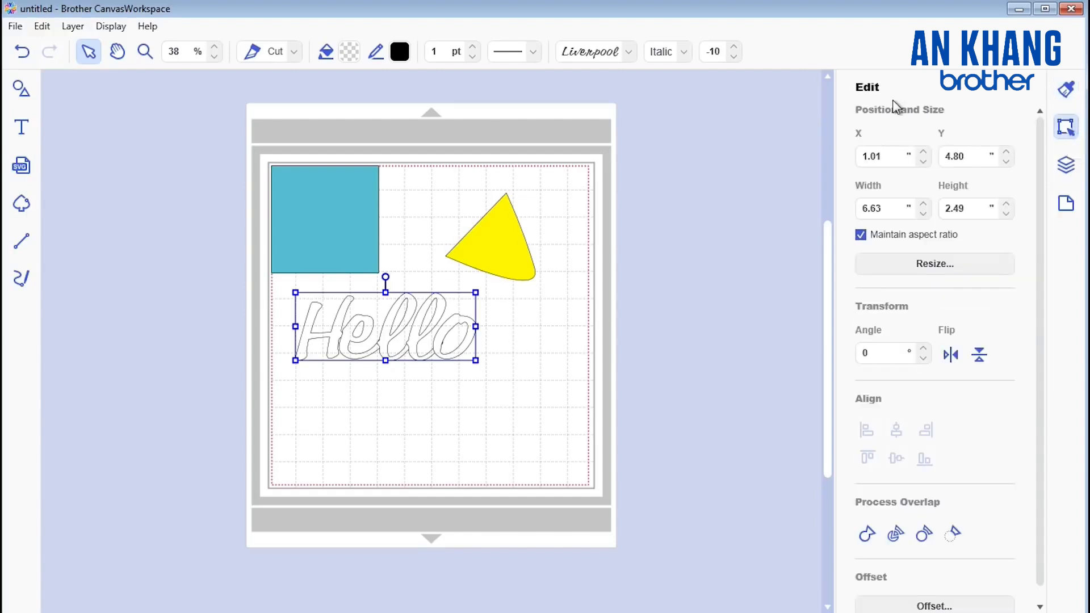
left_click(339, 207)
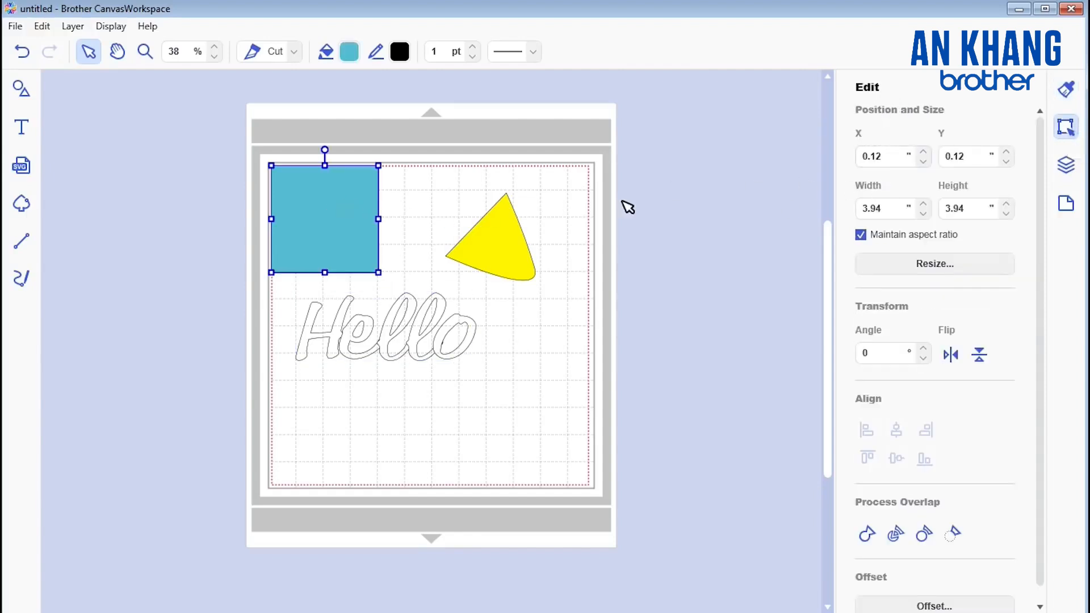
left_click(924, 152)
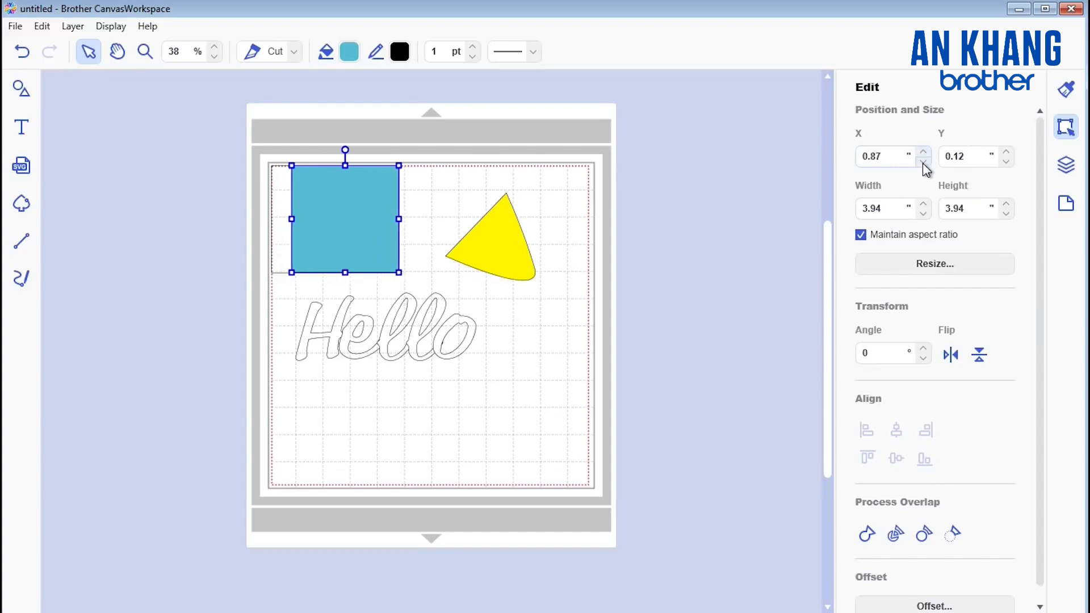
left_click(923, 162)
left_click(926, 153)
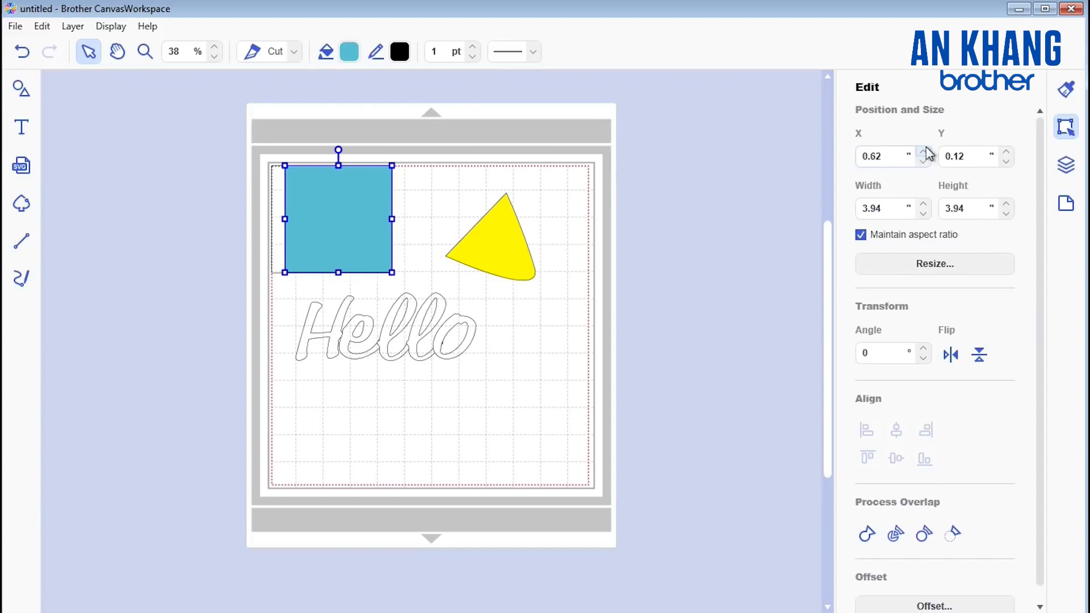
Step: Enlarge the blue square to 4.19" by 4.19" and view the Resize by scale options without applying them
left_click(923, 214)
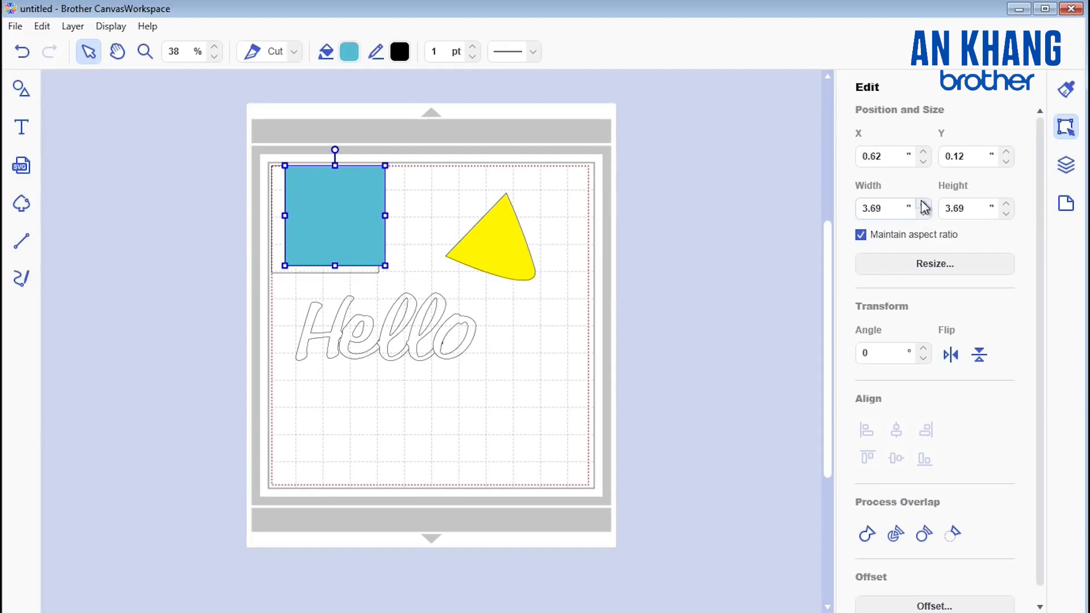
left_click(923, 204)
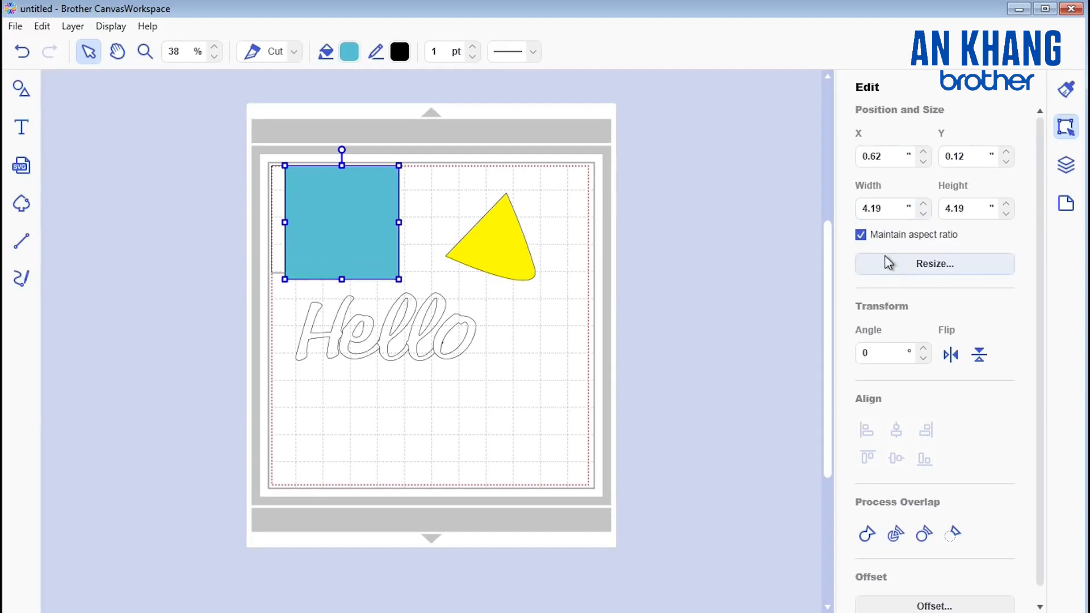
left_click(935, 264)
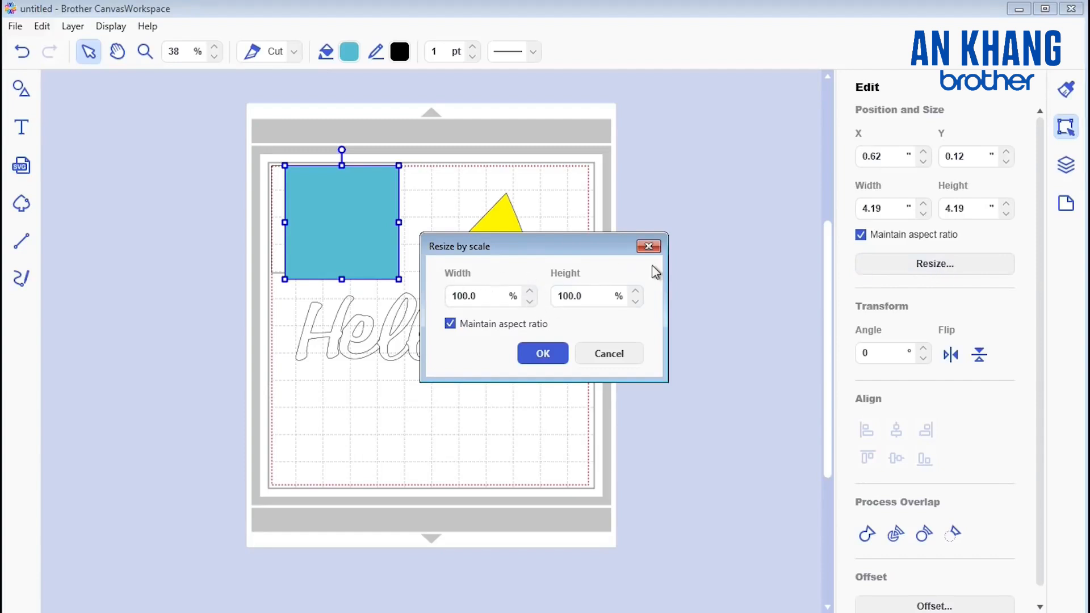
left_click(648, 248)
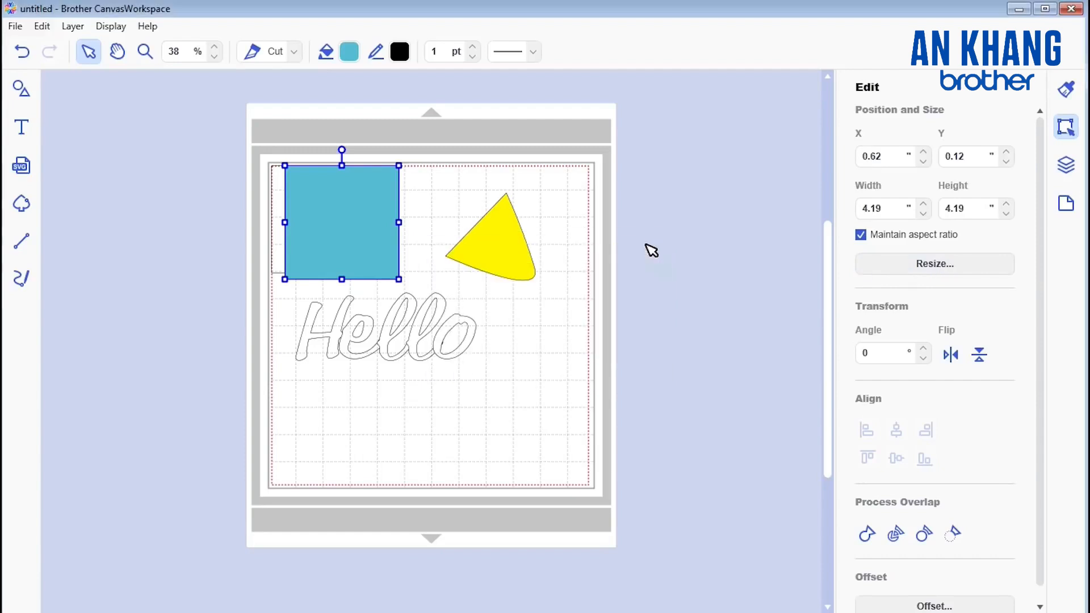
Step: Rotate the blue square to an angle of 7°
left_click(924, 349)
left_click(923, 348)
left_click(924, 349)
left_click(923, 349)
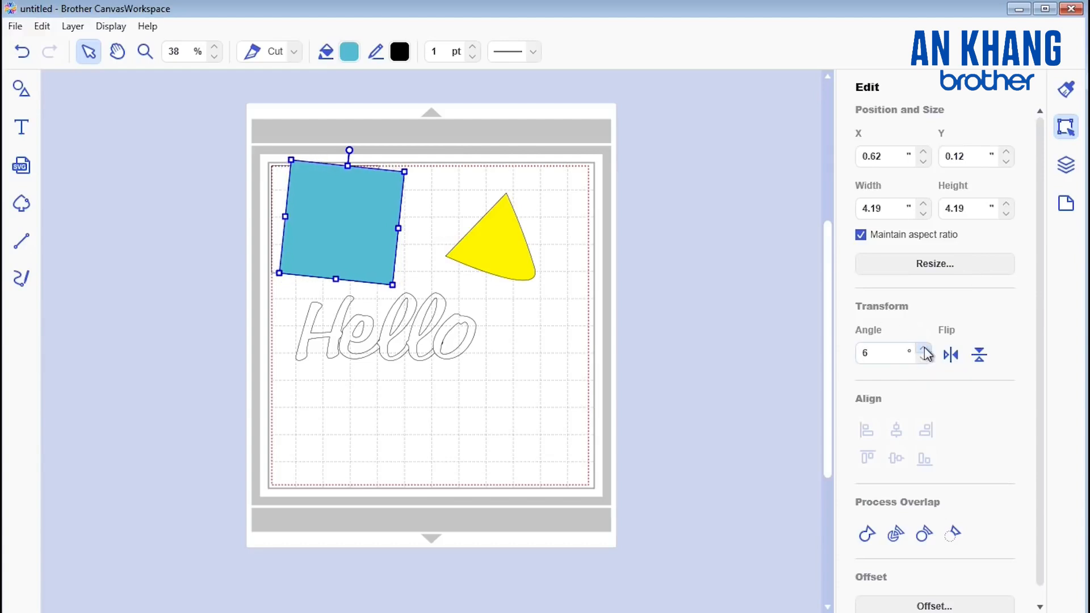
left_click(924, 349)
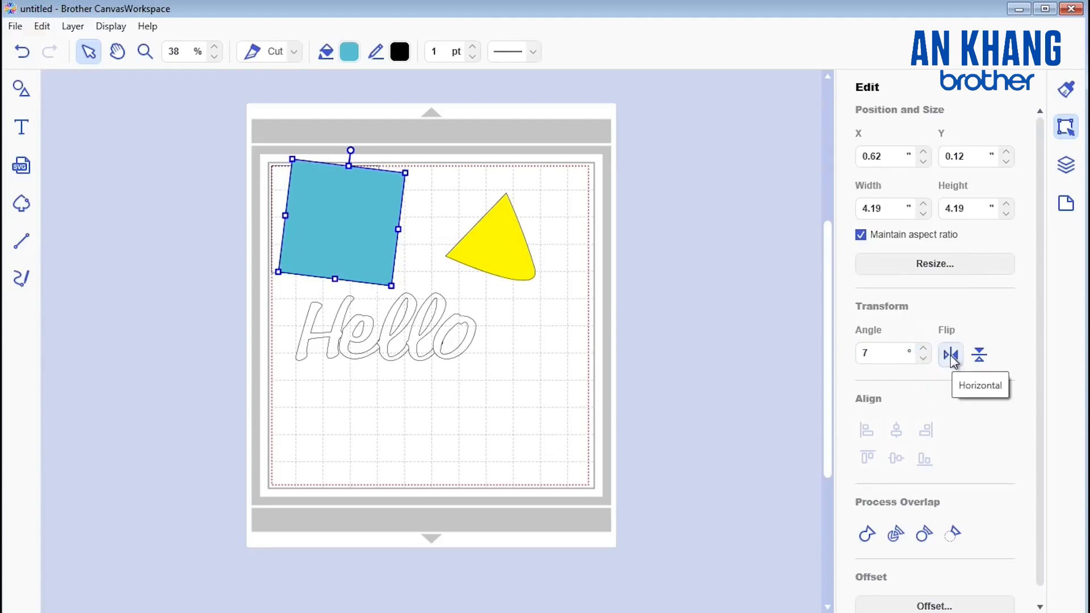
Step: Try flipping the blue square horizontally and vertically, reversing each flip
left_click(952, 356)
left_click(951, 355)
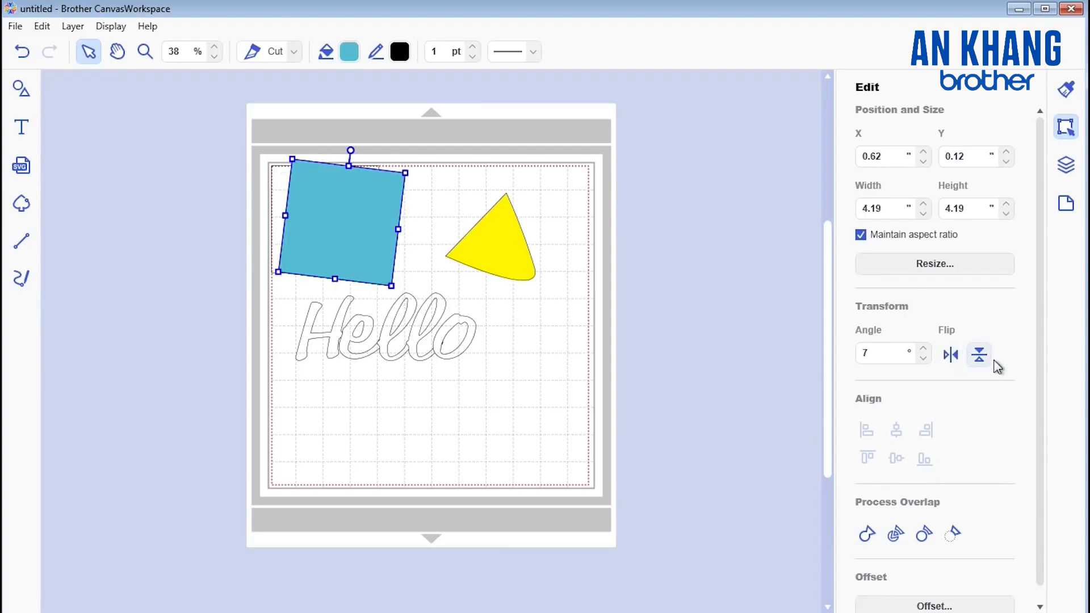
left_click(980, 354)
left_click(980, 354)
scroll(1002, 341, "down", 1)
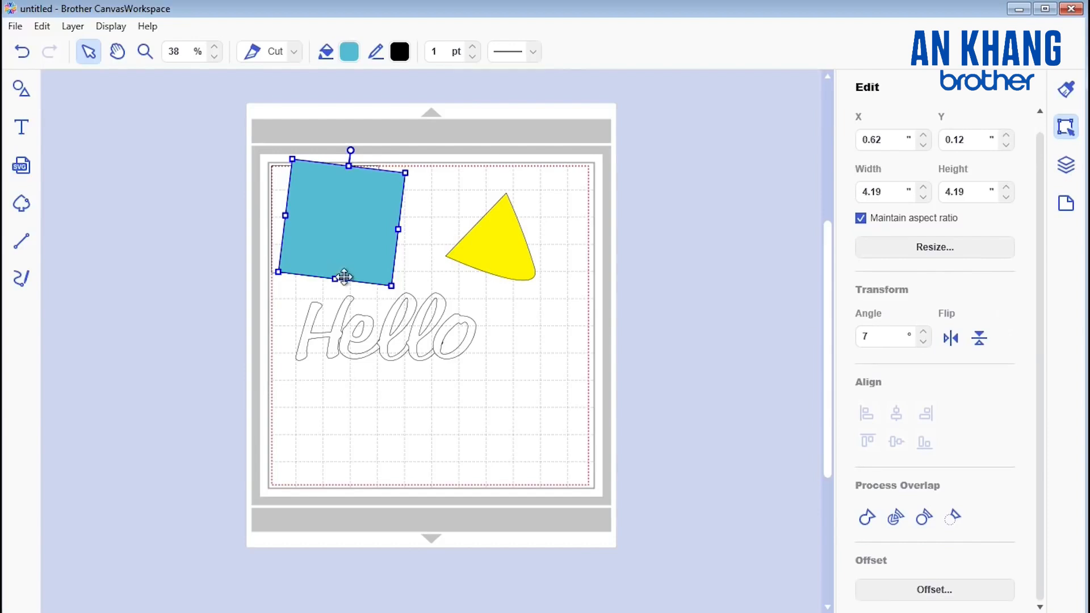
Step: Select the yellow triangle together with the blue square to view the Align options, and clear the selection
left_click(493, 253)
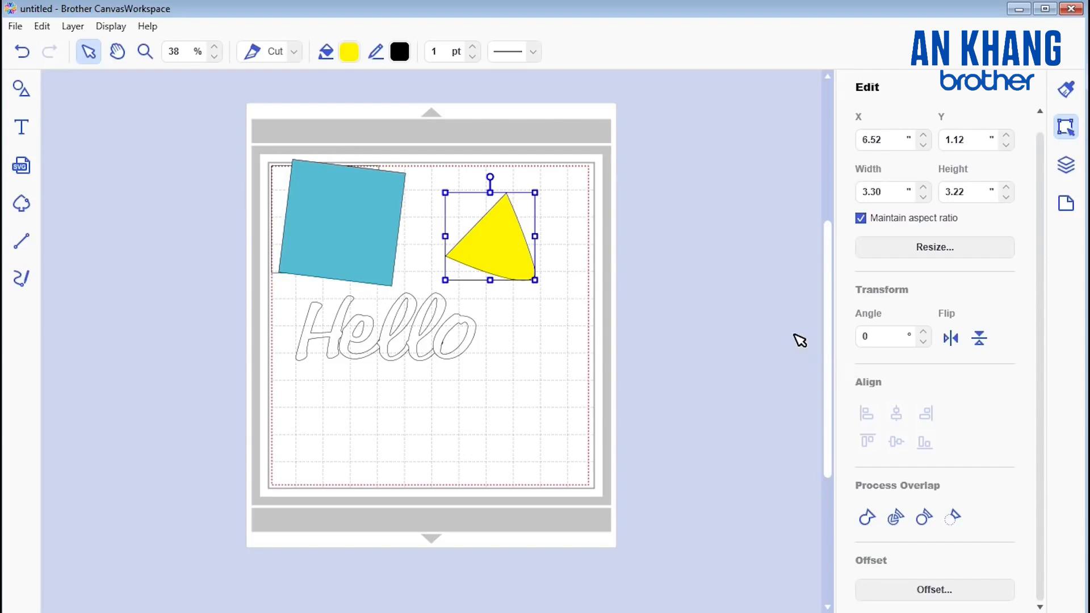
left_click(358, 239, "shift")
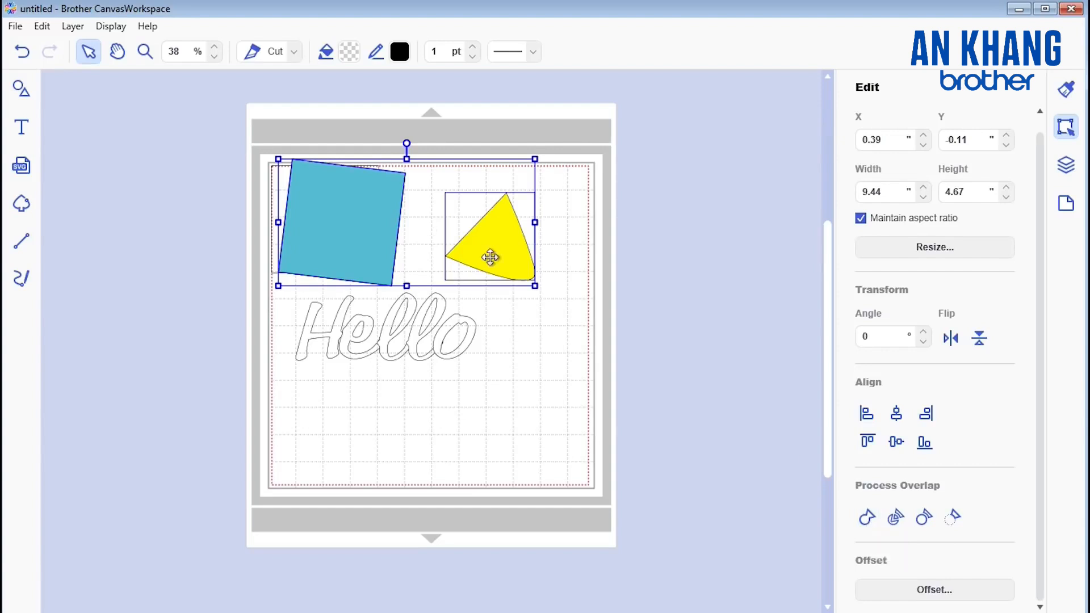
left_click(540, 310)
Step: Move the yellow triangle onto the edge of the blue square and merge the overlapping shapes into one outline
left_click_drag(490, 236, 414, 241)
left_click_drag(501, 244, 278, 205)
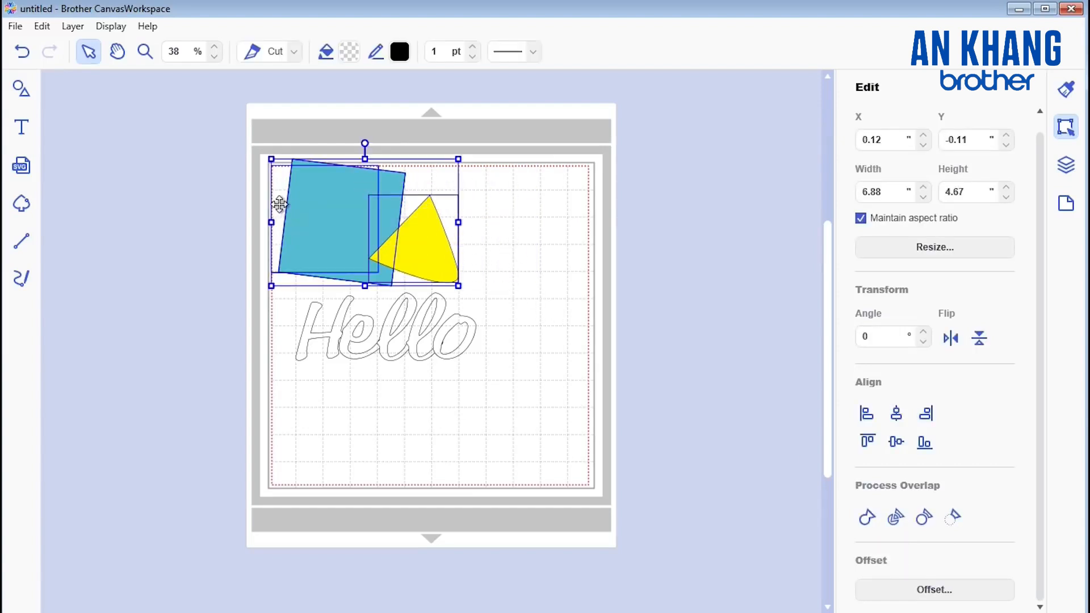
left_click(865, 518)
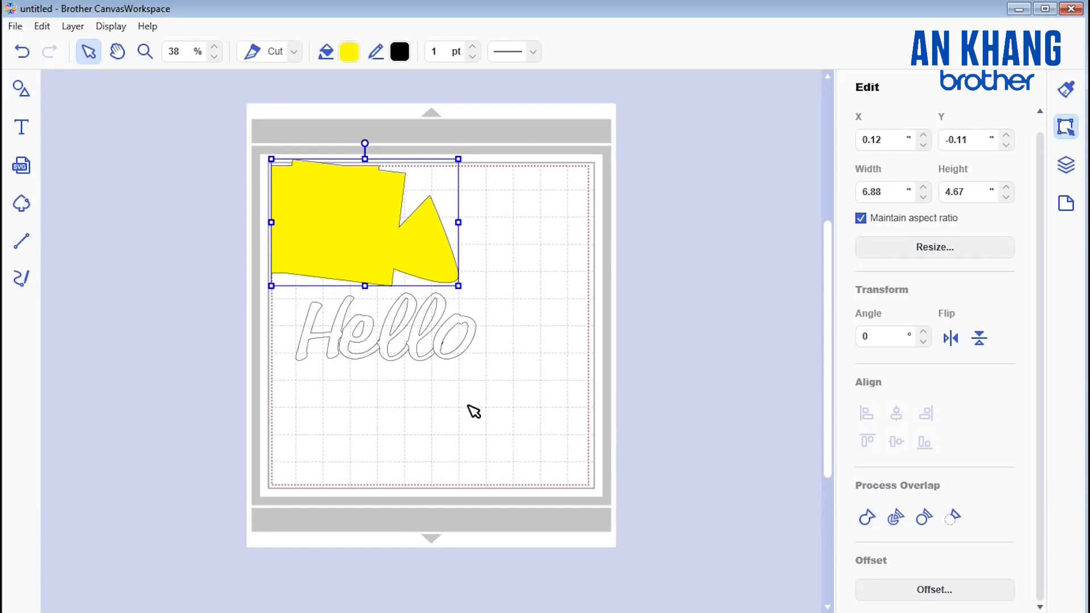
left_click(514, 301)
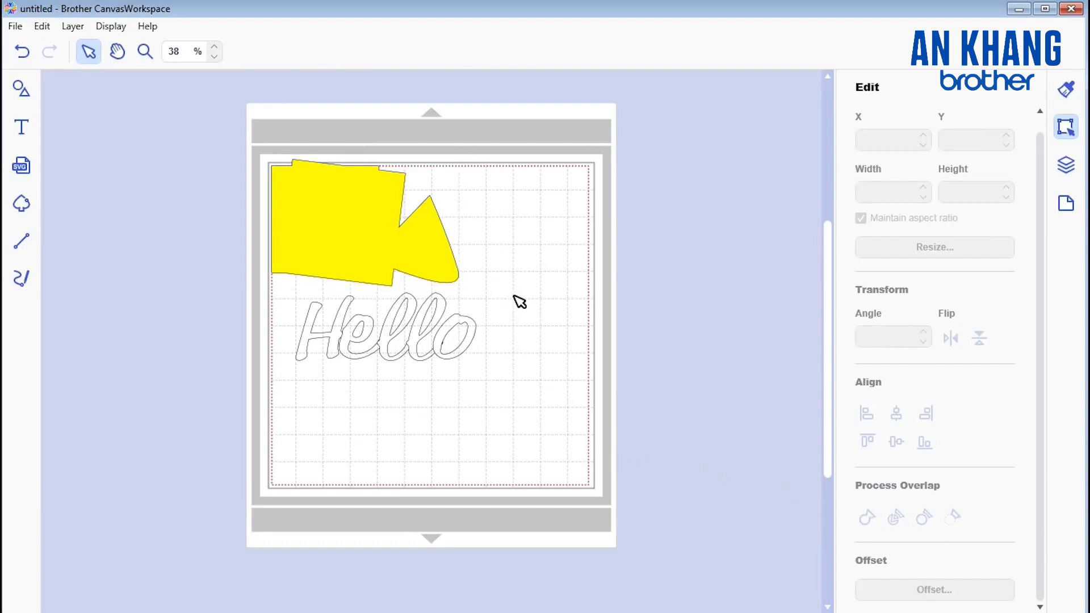
Step: Undo the merge and move the yellow triangle clear of the blue square, to about X 6.76" and Y 1.15"
key("ctrl+z")
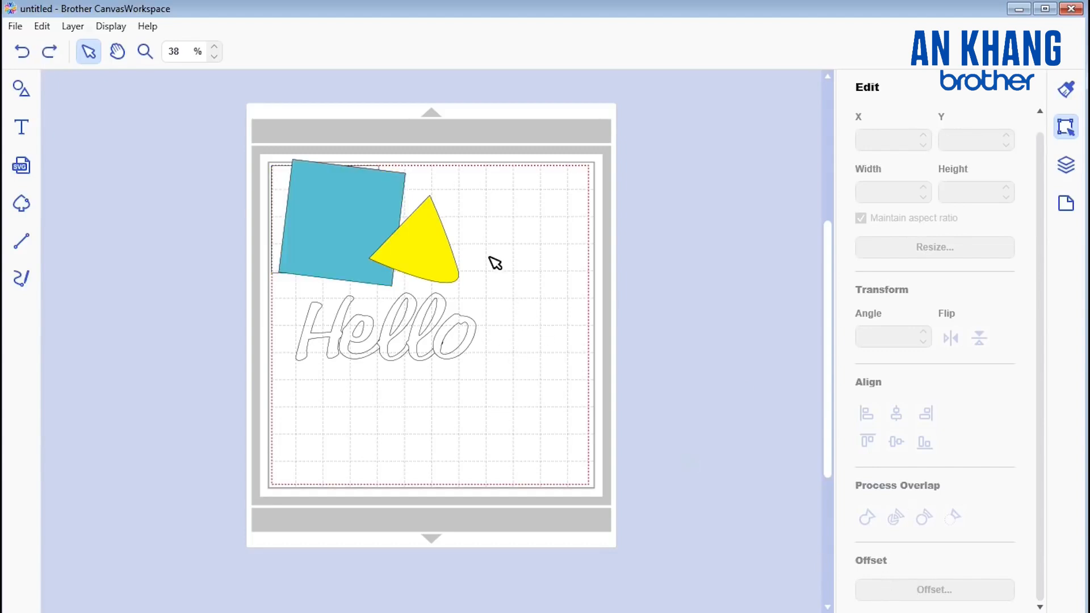
left_click(414, 248)
left_click_drag(423, 248, 507, 247)
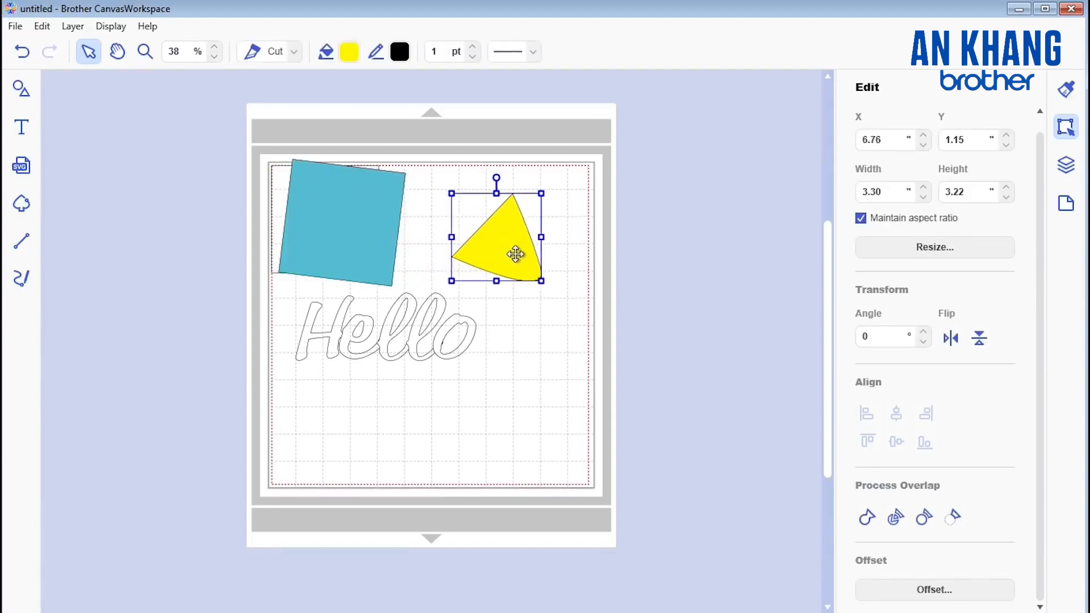
Step: Open the offset line settings for the yellow triangle, try different spacing values, and close them without creating an offset
left_click(944, 592)
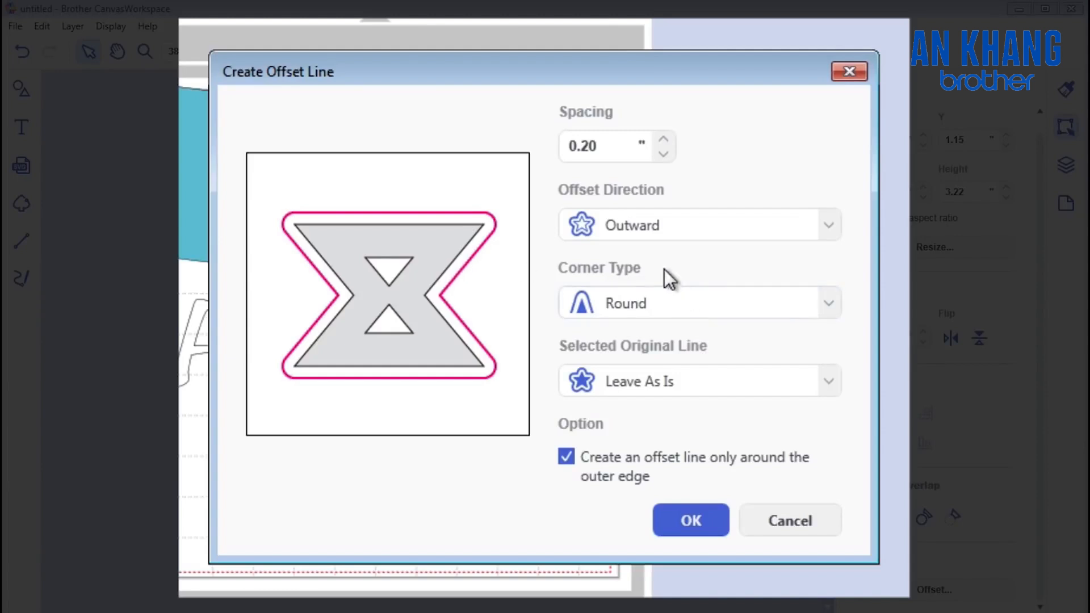
left_click(663, 138)
left_click(666, 139)
left_click(666, 138)
left_click(663, 154)
left_click(663, 154)
left_click(590, 149)
key("BackSpace")
type("5")
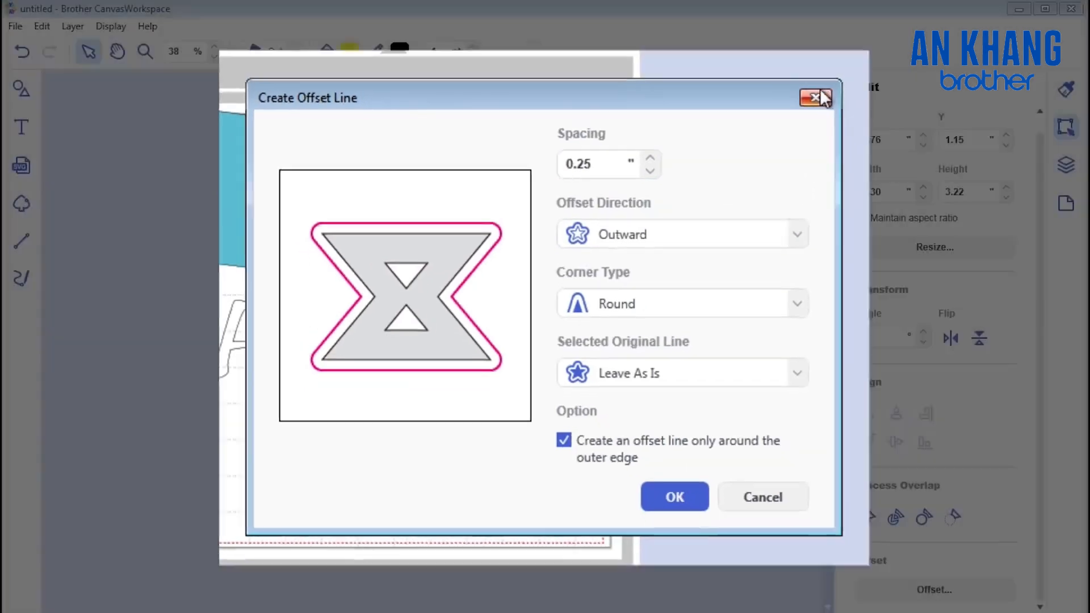
left_click(847, 73)
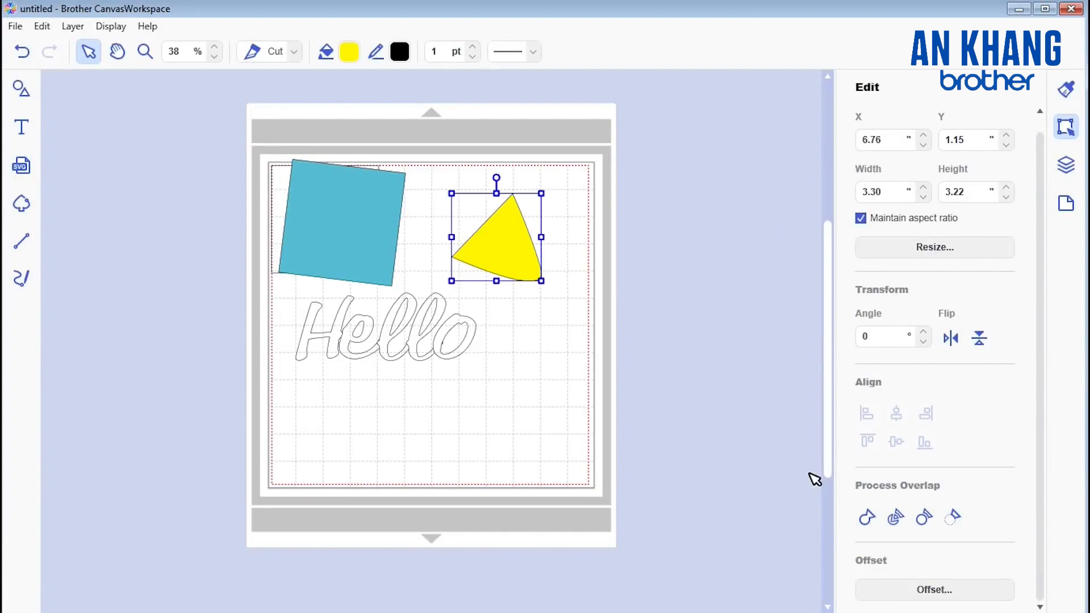
Step: Open the layer list and rename the yellow triangle's layer "triangle"
left_click(1067, 166)
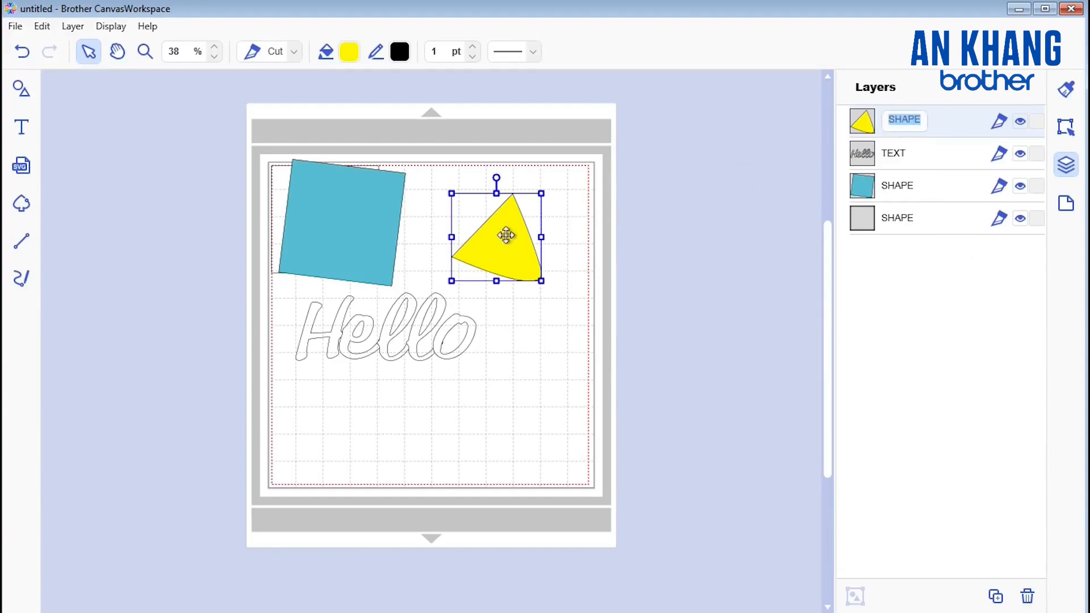
left_click(904, 158)
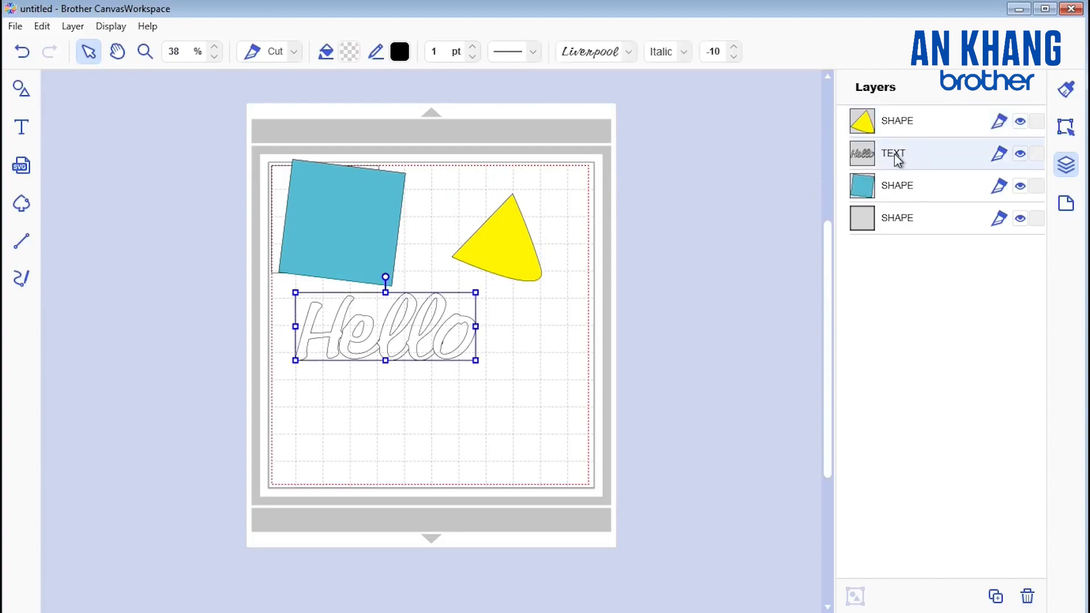
double_click(896, 122)
type("t")
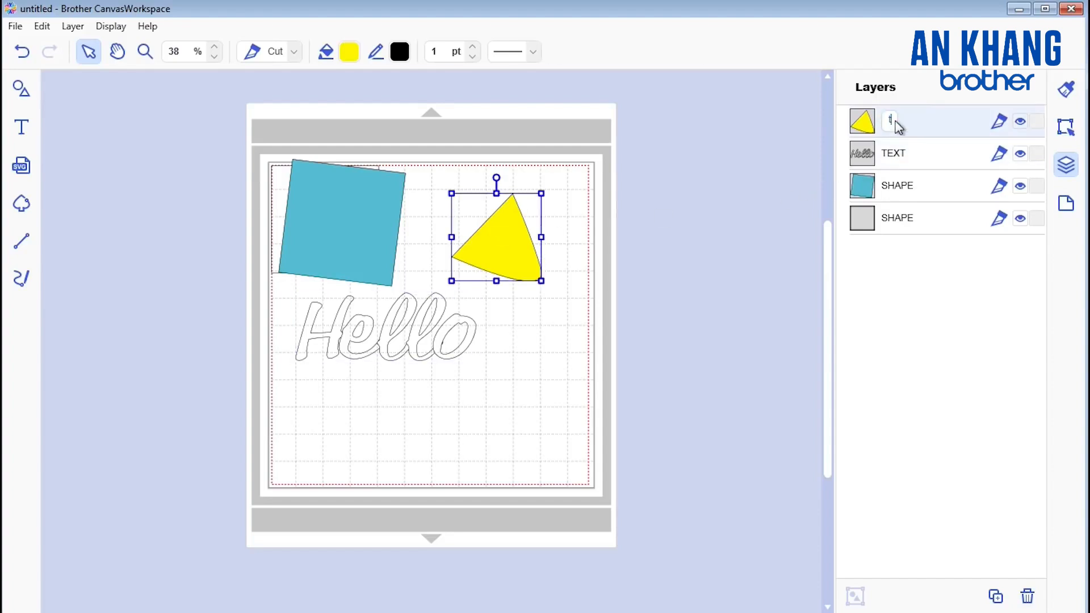
type("riangle")
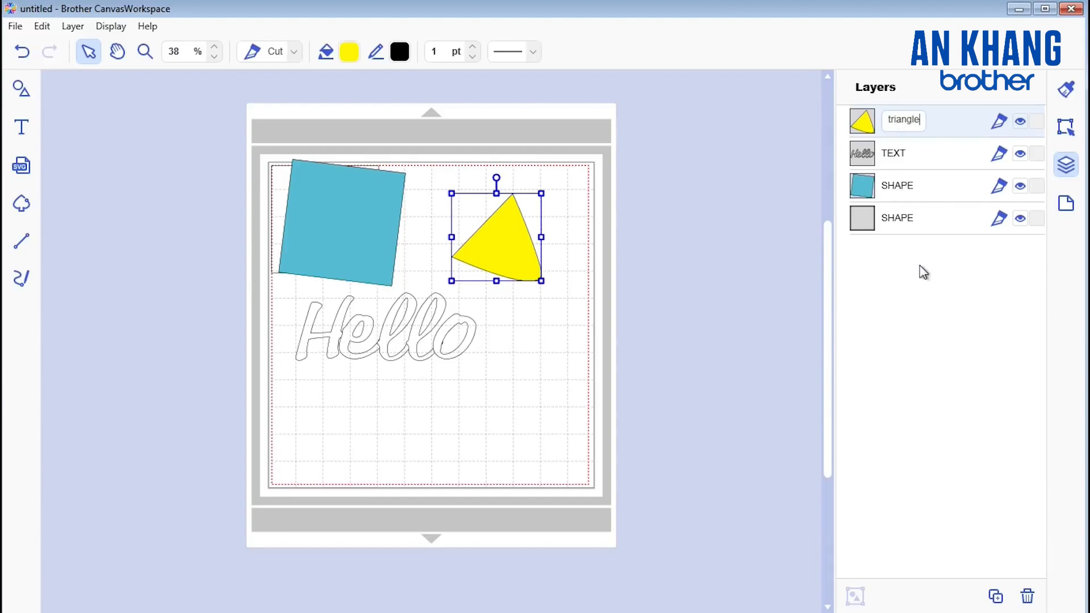
key("Return")
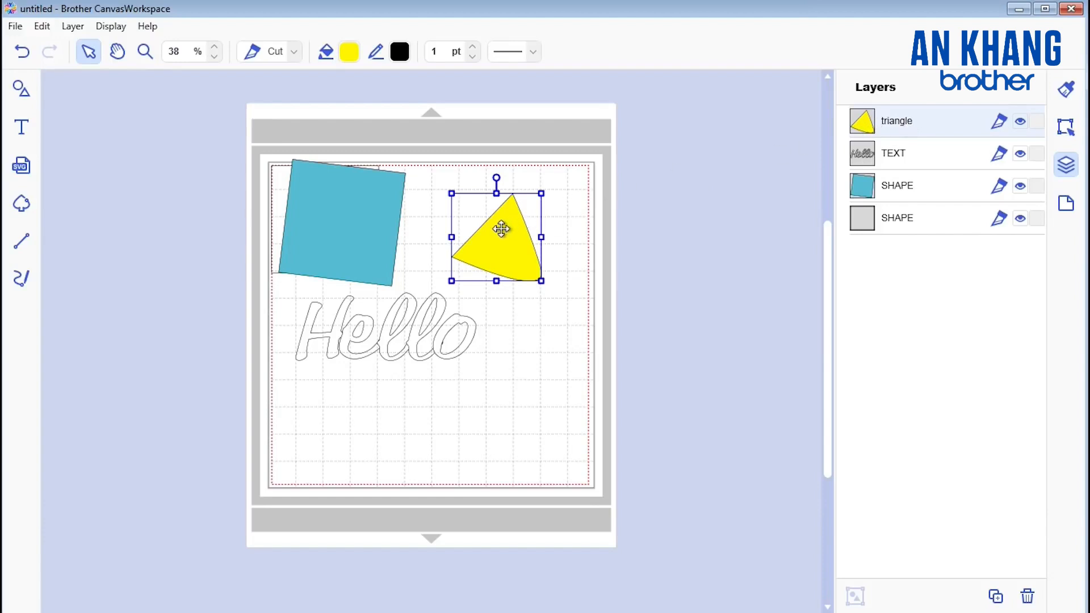
Step: Move the "triangle" layer below the TEXT layer and shift the yellow triangle slightly on the artboard
left_click_drag(500, 230, 499, 207)
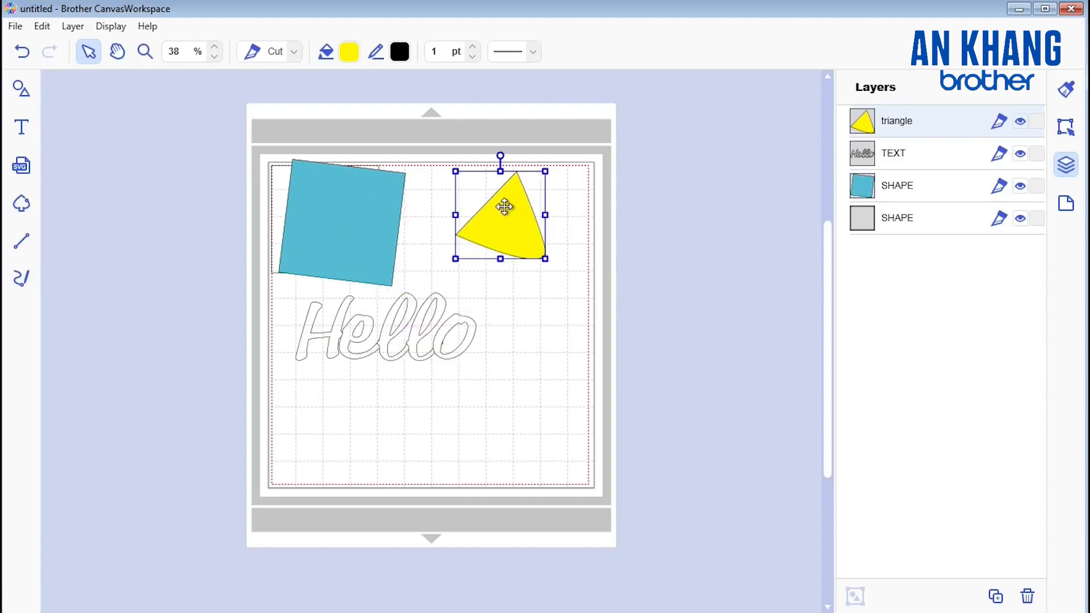
double_click(932, 130)
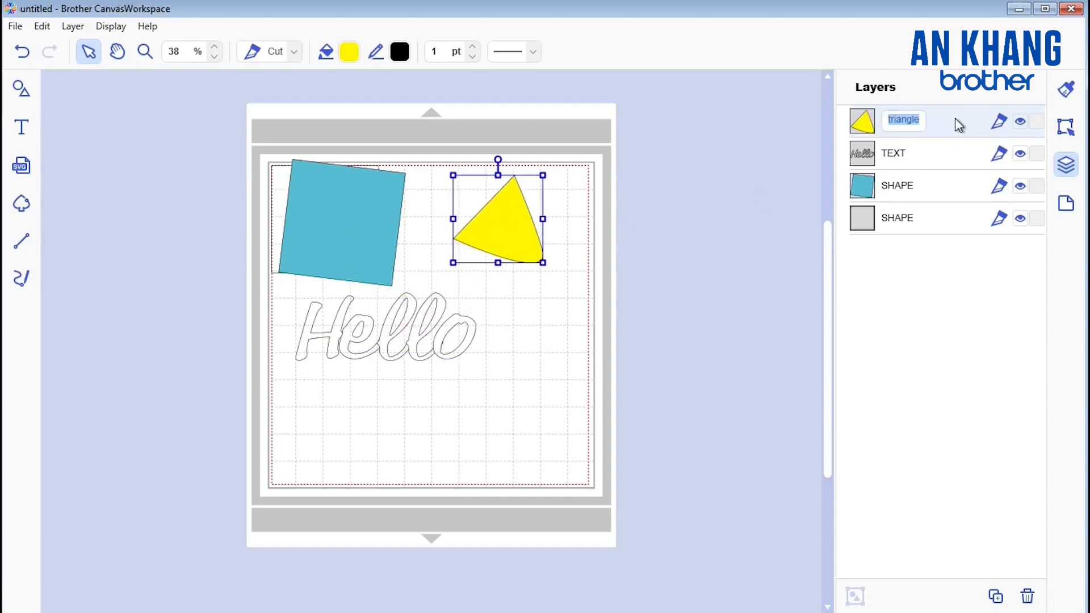
left_click_drag(955, 118, 938, 180)
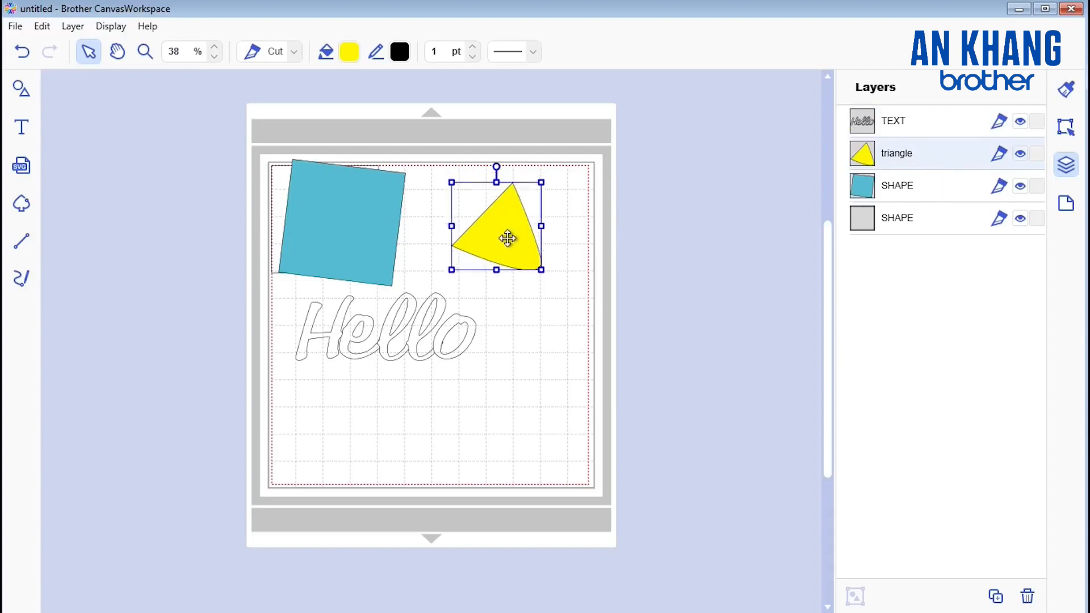
left_click_drag(513, 218, 484, 228)
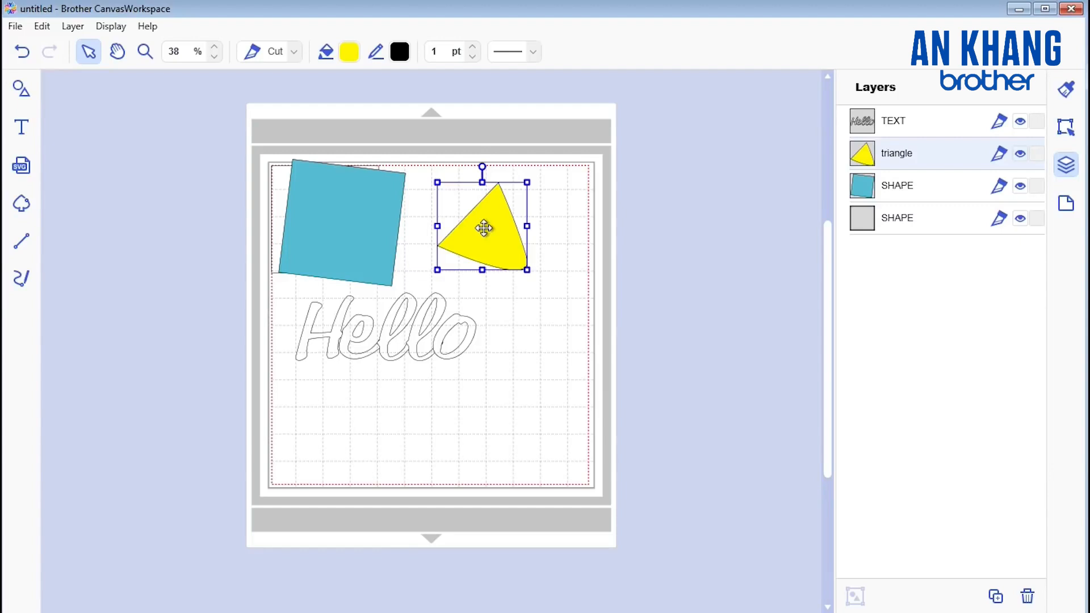
mouse_move(484, 229)
left_mouse_down()
mouse_move(420, 209)
mouse_move(365, 218)
mouse_move(489, 226)
left_mouse_up()
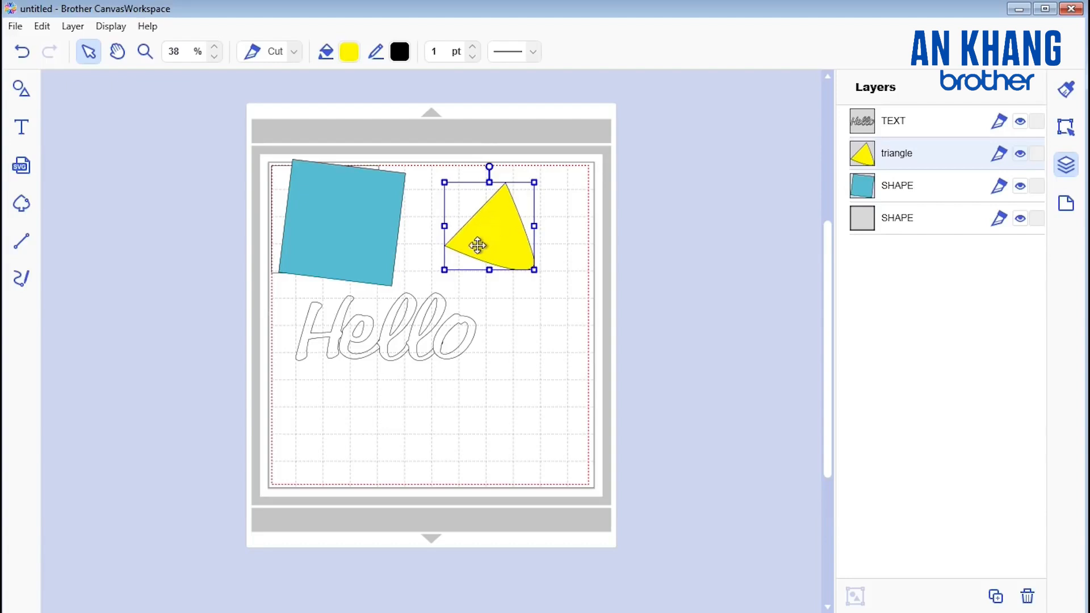
Step: View the Cut and Draw line options of the "triangle" layer, keeping Cut
left_click(1002, 152)
left_click(995, 151)
left_click(1003, 154)
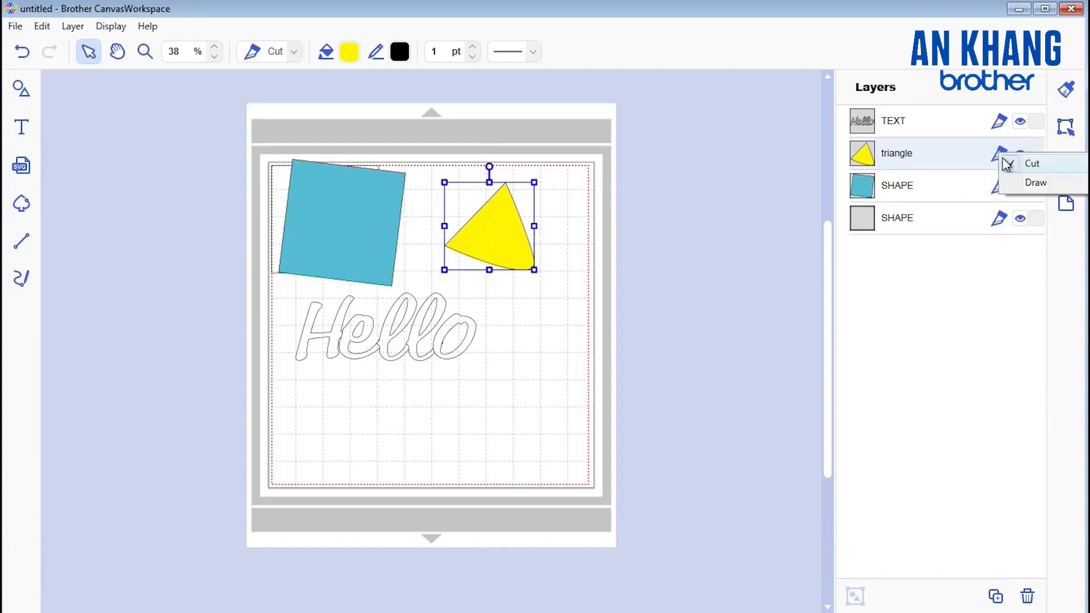
left_click(1005, 163)
left_click(1004, 162)
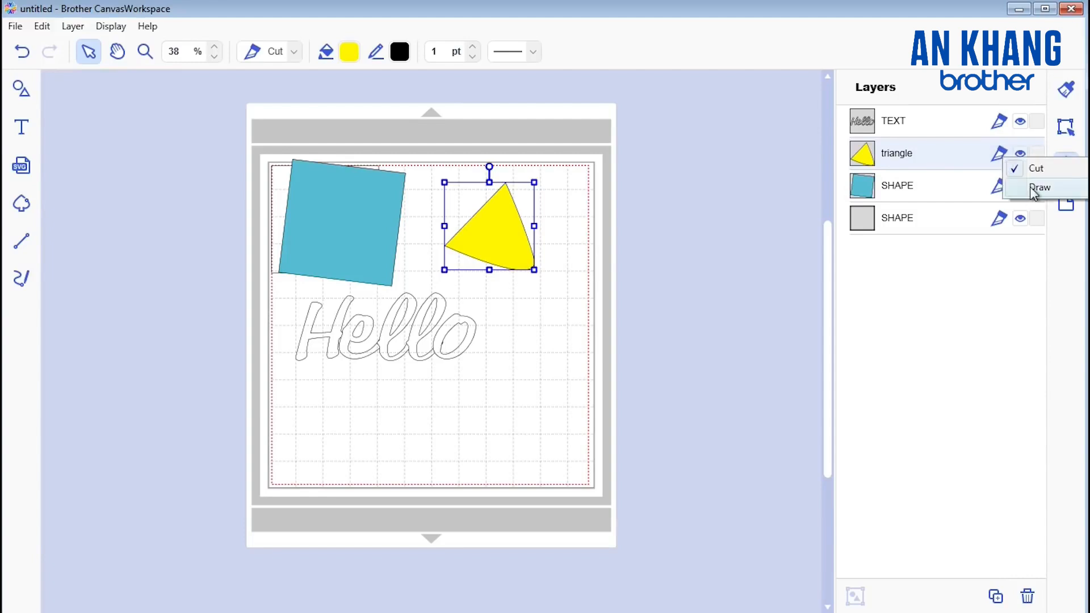
left_click(1019, 156)
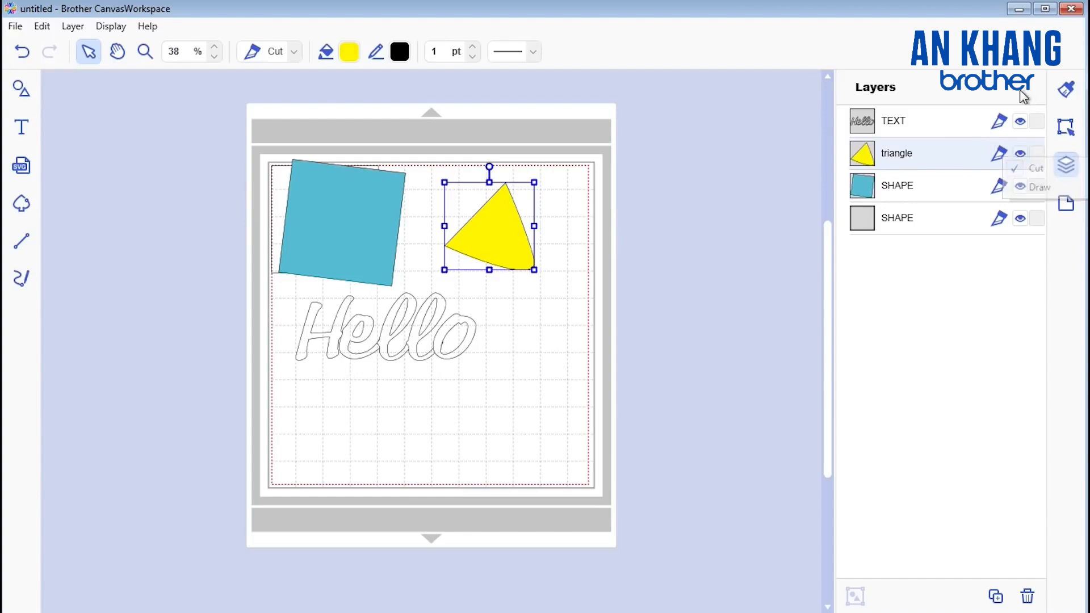
Step: Hide the "triangle" layer and both SHAPE layers, and show the blue square and triangle again
left_click(1020, 156)
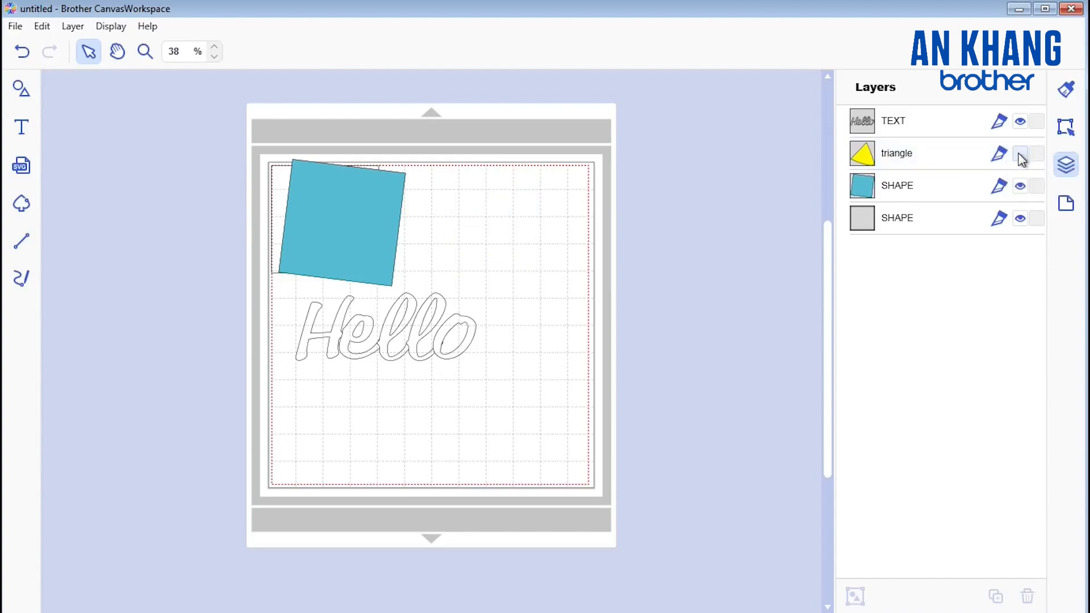
left_click(1020, 187)
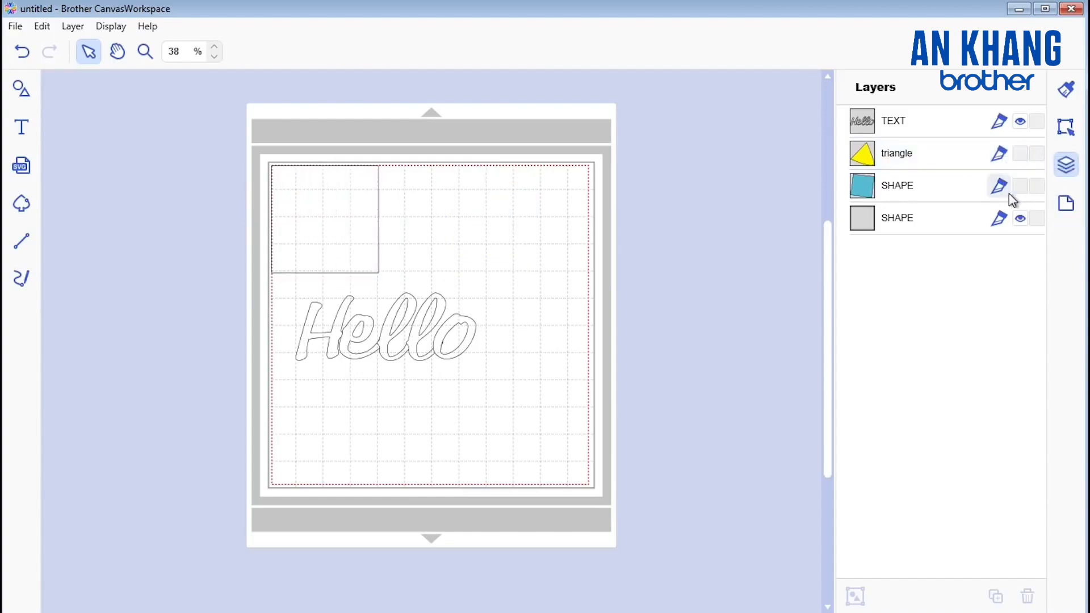
left_click(1020, 219)
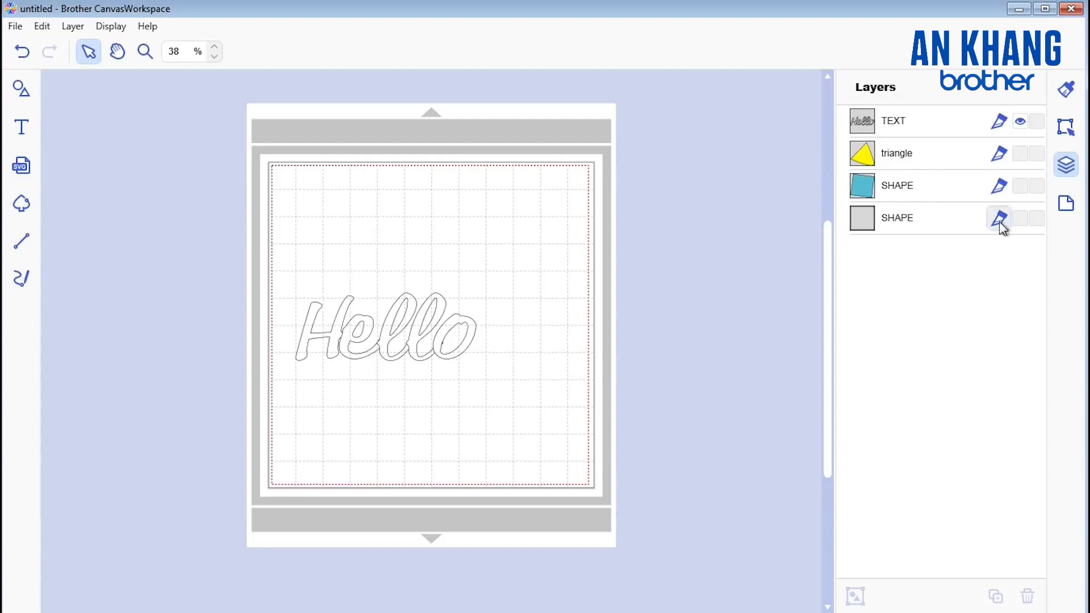
left_click(1020, 186)
left_click(1020, 154)
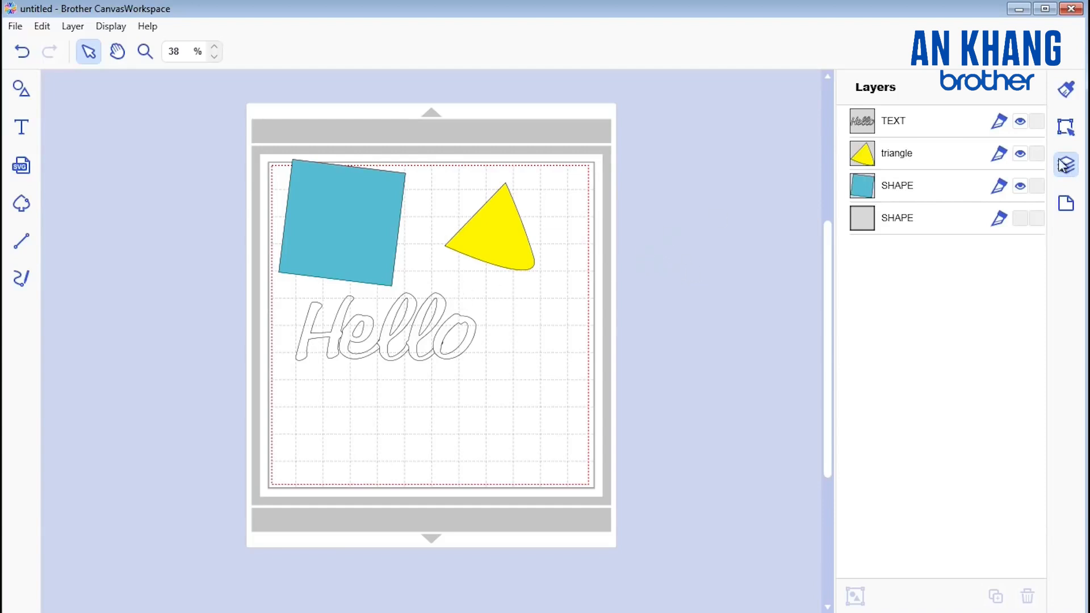
Step: Lock the "triangle" layer and move the blue square down and right until it overlaps the top of the "Hello" text
left_click(1037, 153)
left_click_drag(331, 224, 360, 243)
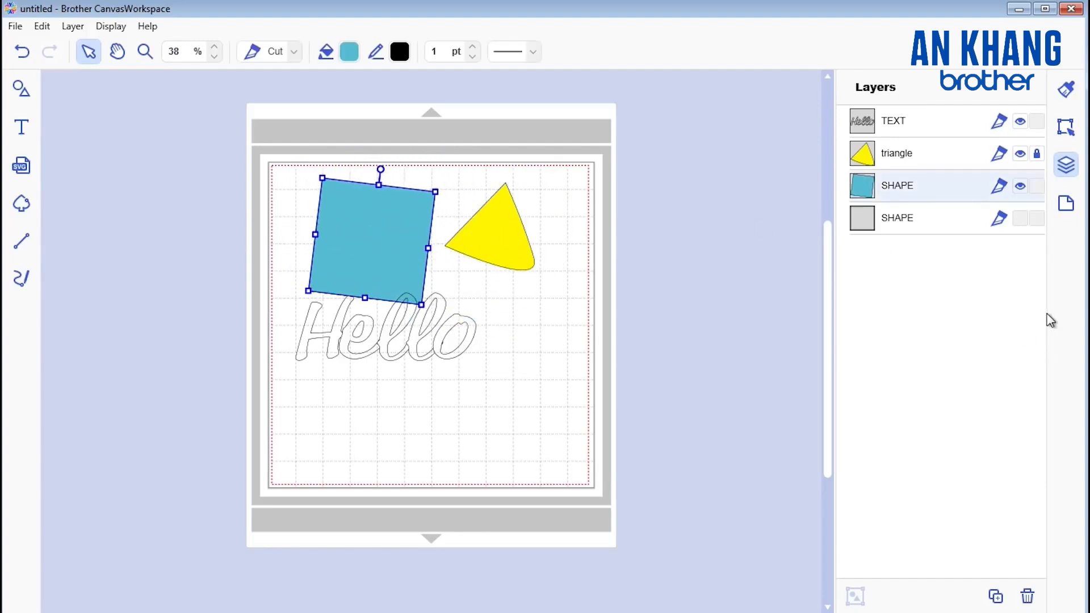
Step: Open the artboard settings, try the 12" x 24" artboard size, and return to 12" x 12"
left_click(1071, 209)
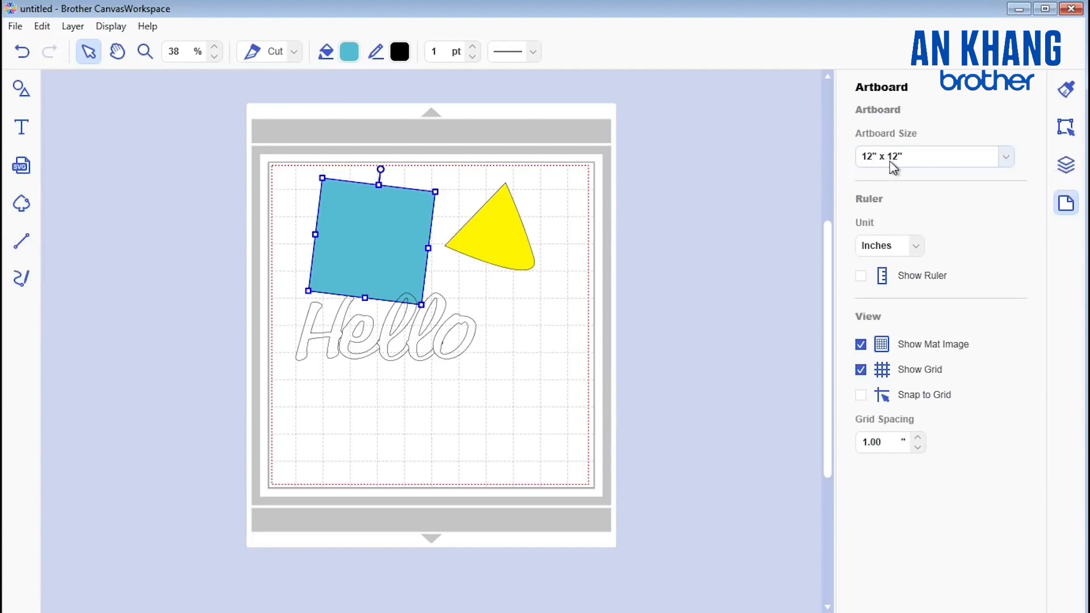
left_click(1006, 156)
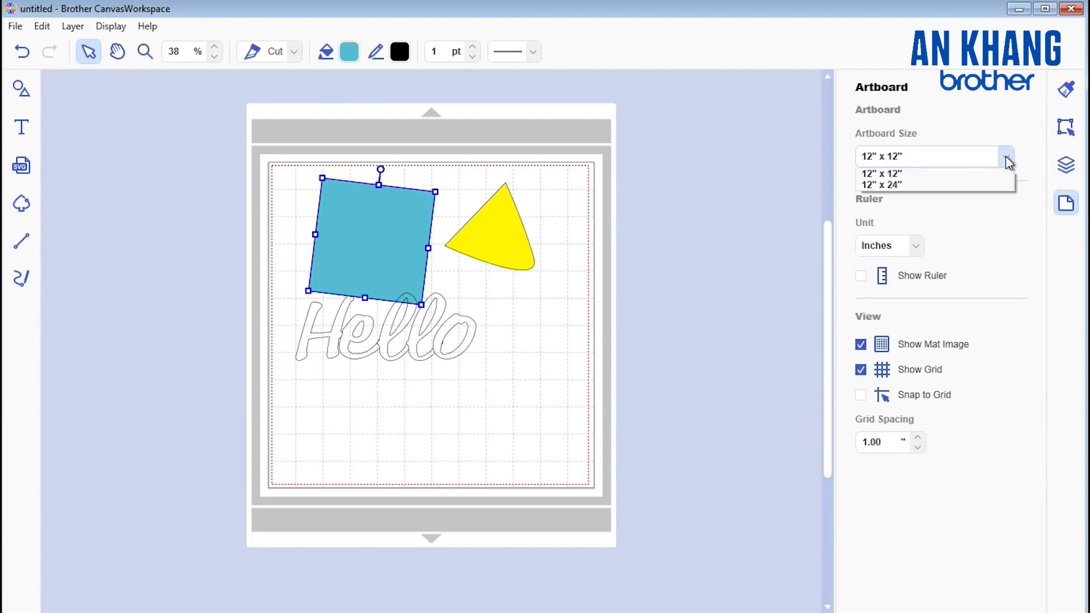
left_click(896, 186)
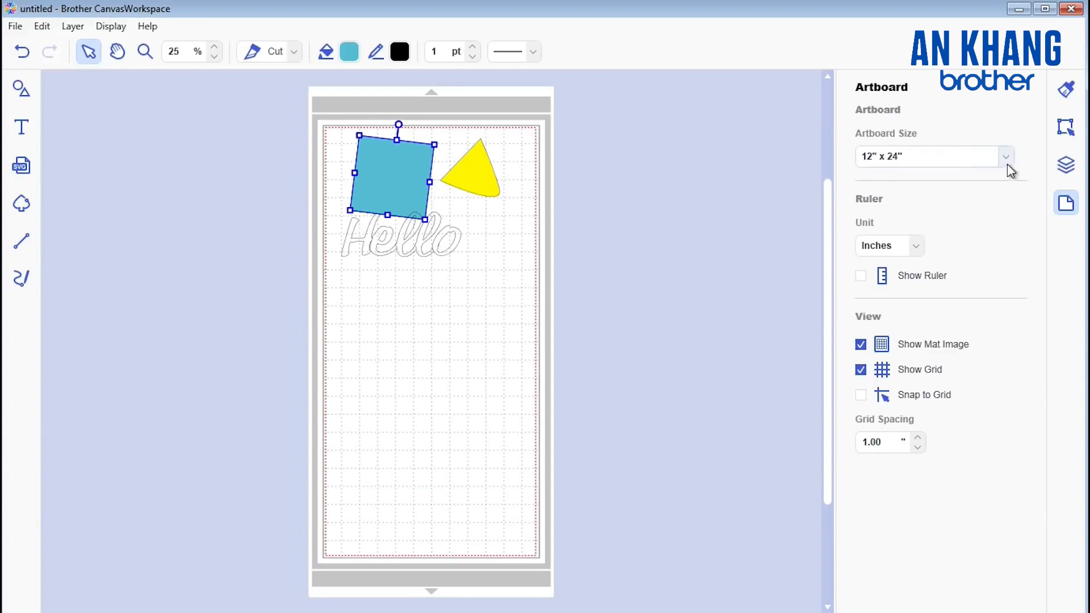
left_click(1007, 162)
left_click(898, 171)
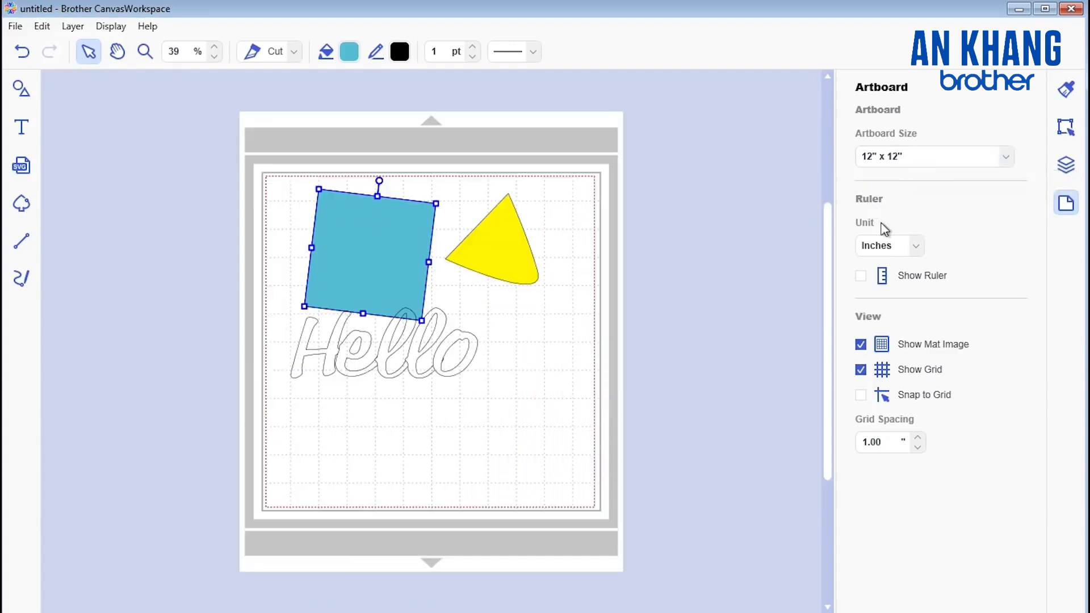
Step: Show the ruler, try millimetres as its unit, return to inches and hide the ruler again
left_click(860, 276)
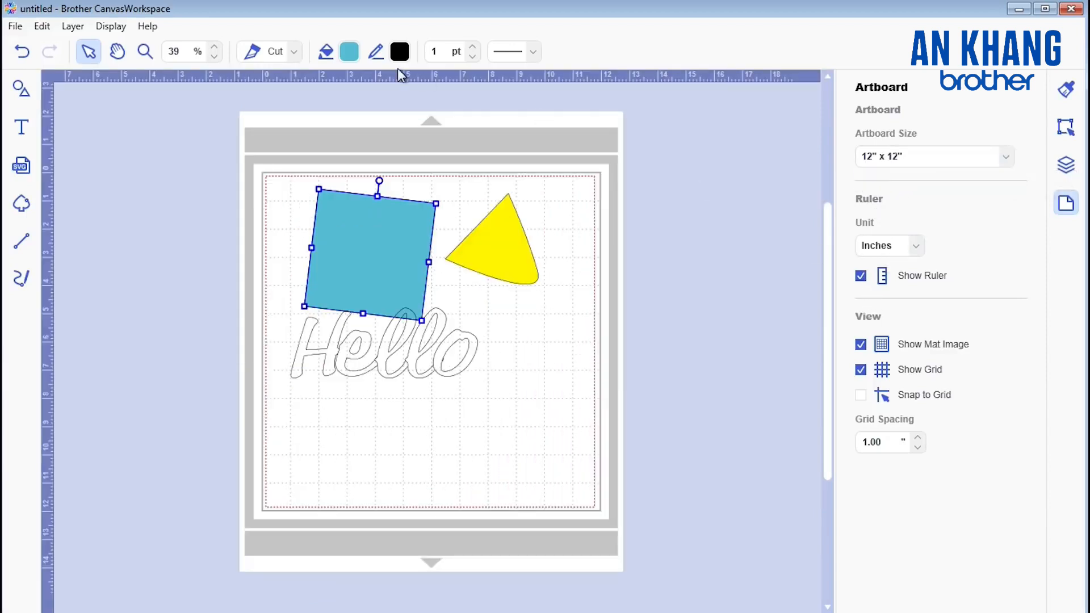
left_click(915, 246)
left_click(882, 276)
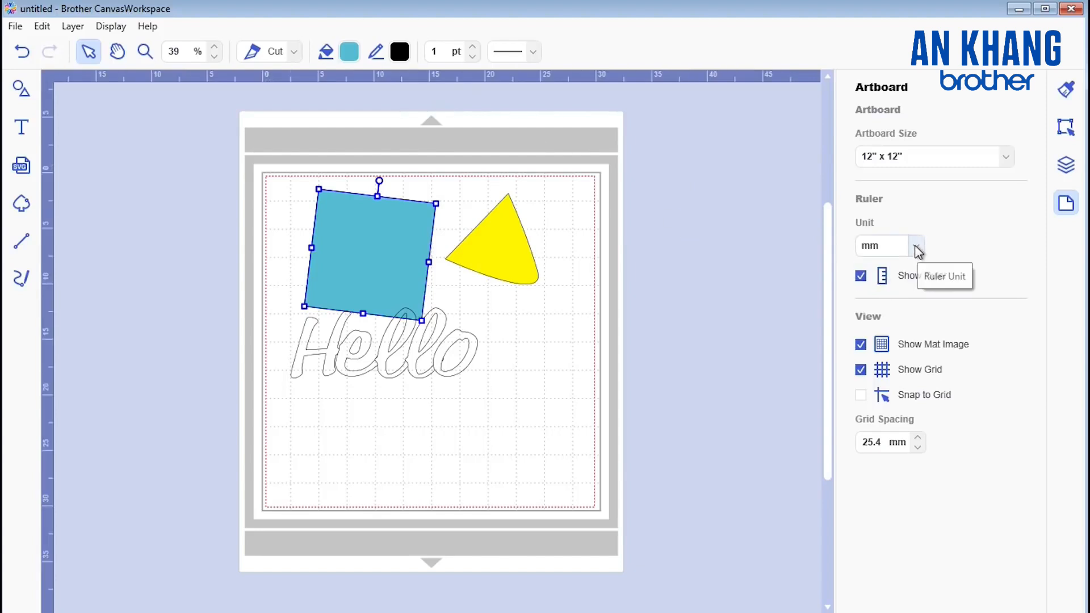
left_click(914, 246)
left_click(877, 263)
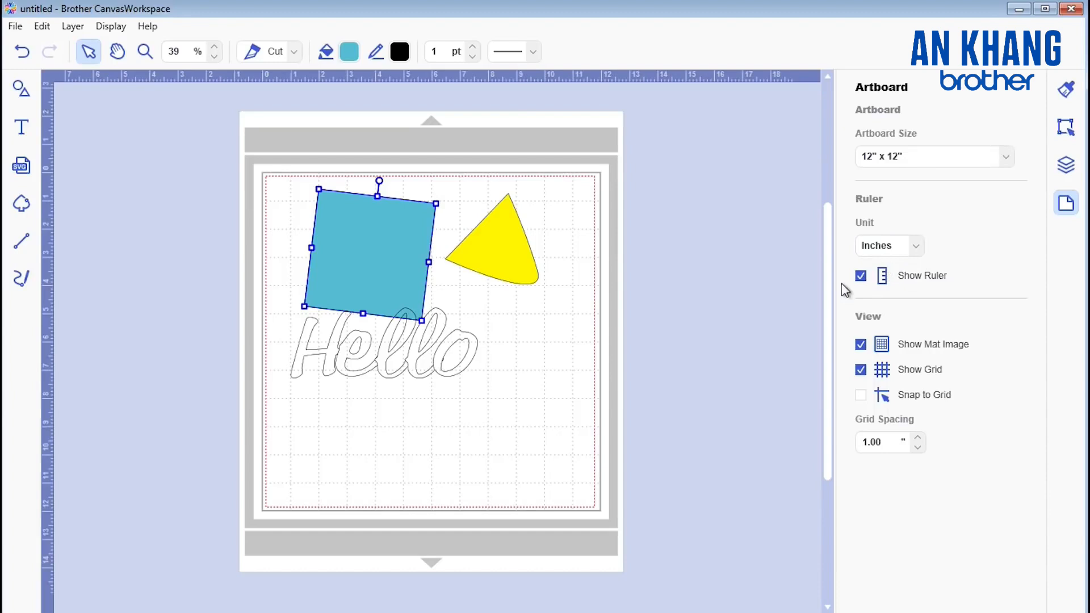
left_click(860, 276)
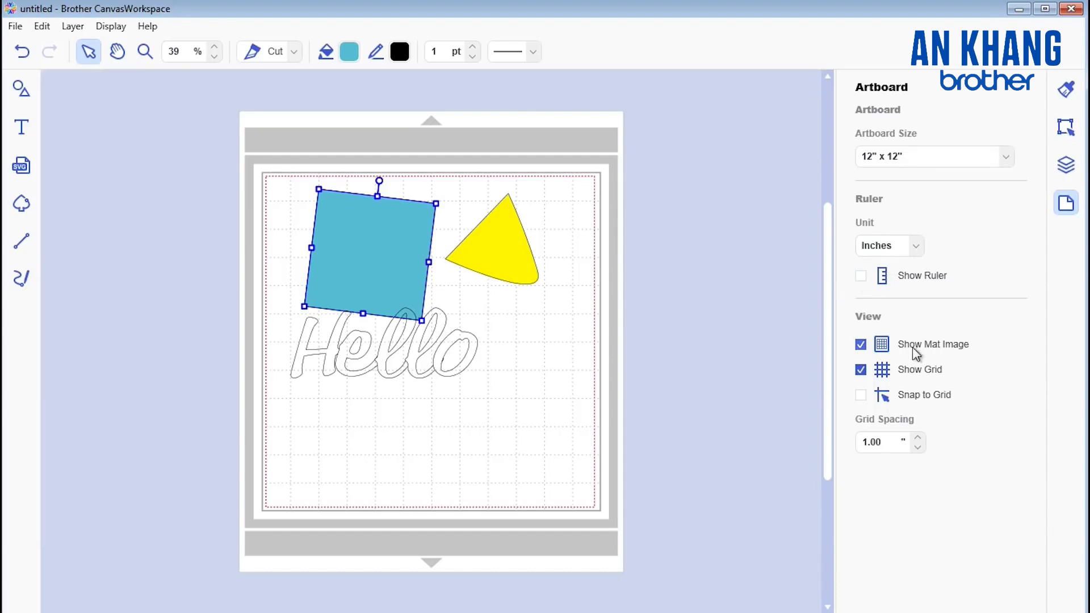
Step: Hide and reshow the mat image, then try a larger grid spacing and return it to 1.00"
left_click(861, 344)
left_click(861, 347)
left_click(919, 440)
left_click(918, 438)
left_click(919, 452)
left_click(919, 450)
left_click(919, 449)
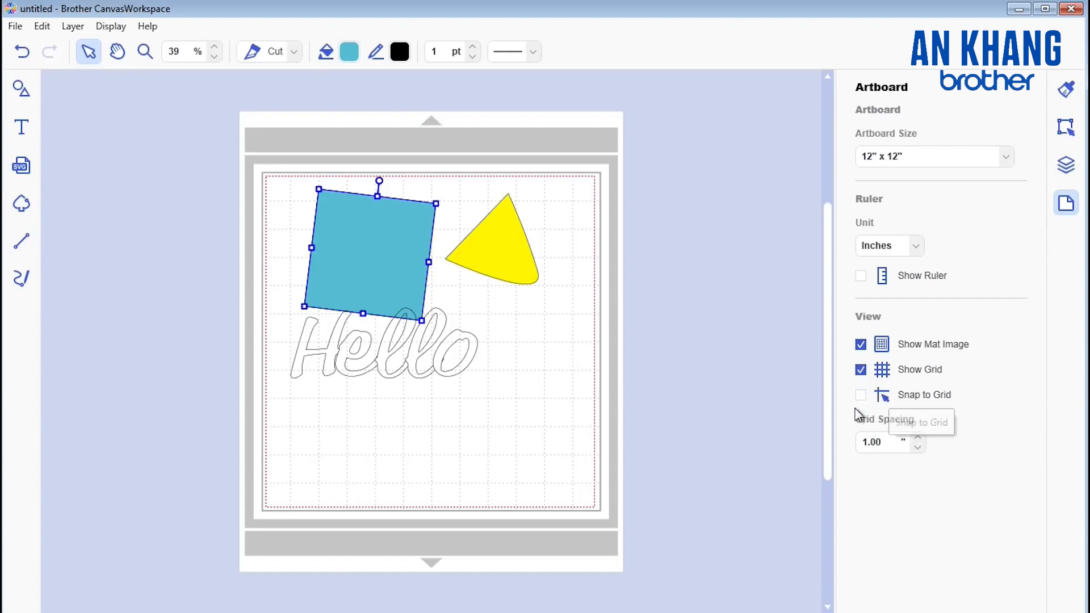
Step: Enlarge the canvas view to 70% and turn on Snap to Grid
left_click(214, 48)
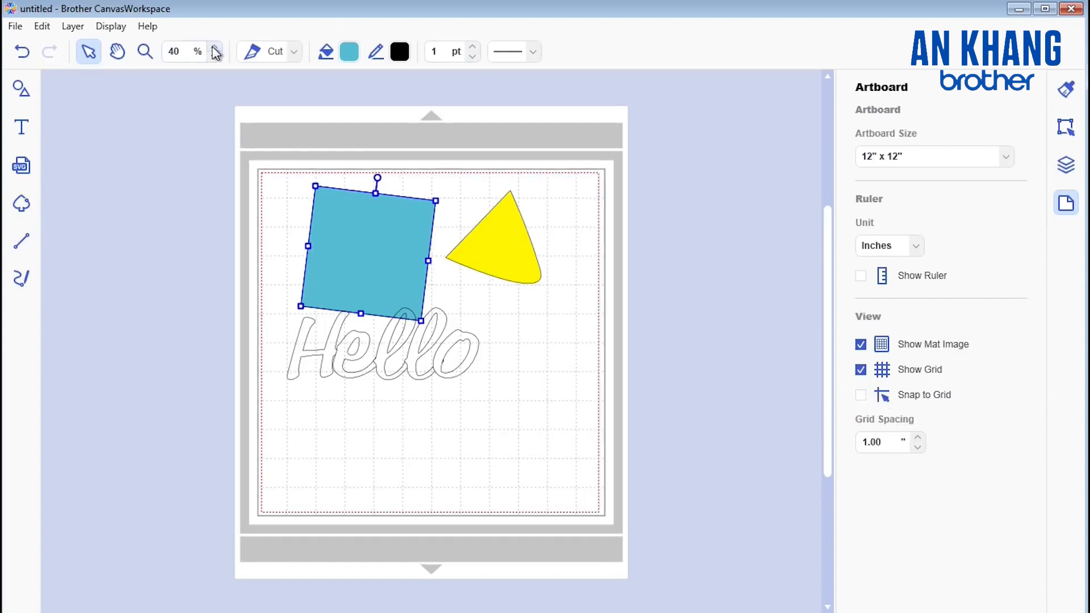
left_click(214, 47)
left_click(214, 48)
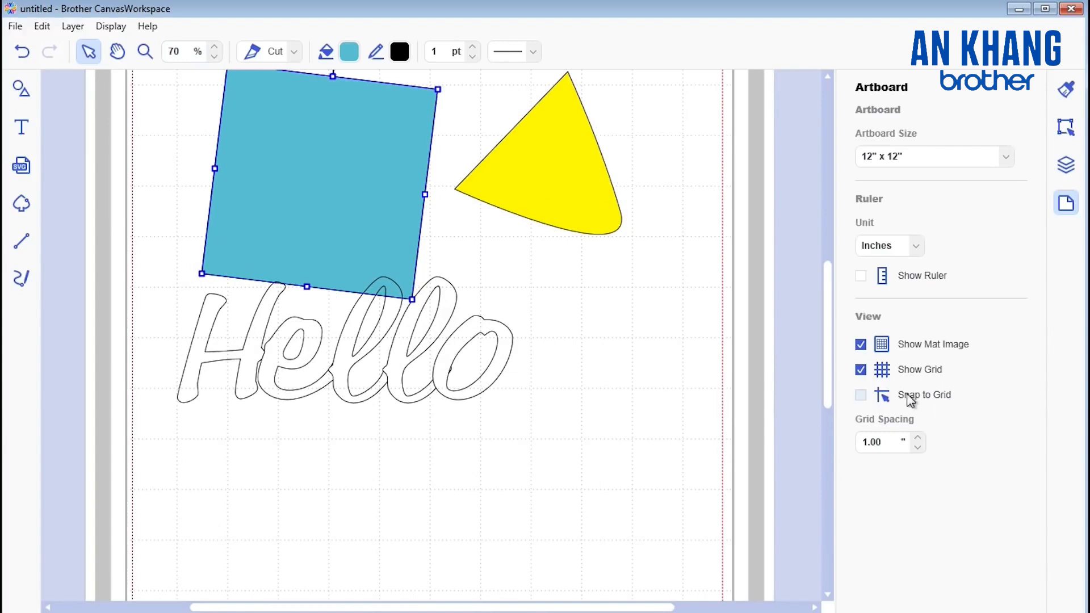
left_click(862, 396)
Step: Hide the TEXT, "triangle" and blue SHAPE layers, and reopen the artboard settings
left_click(1066, 165)
left_click(1020, 122)
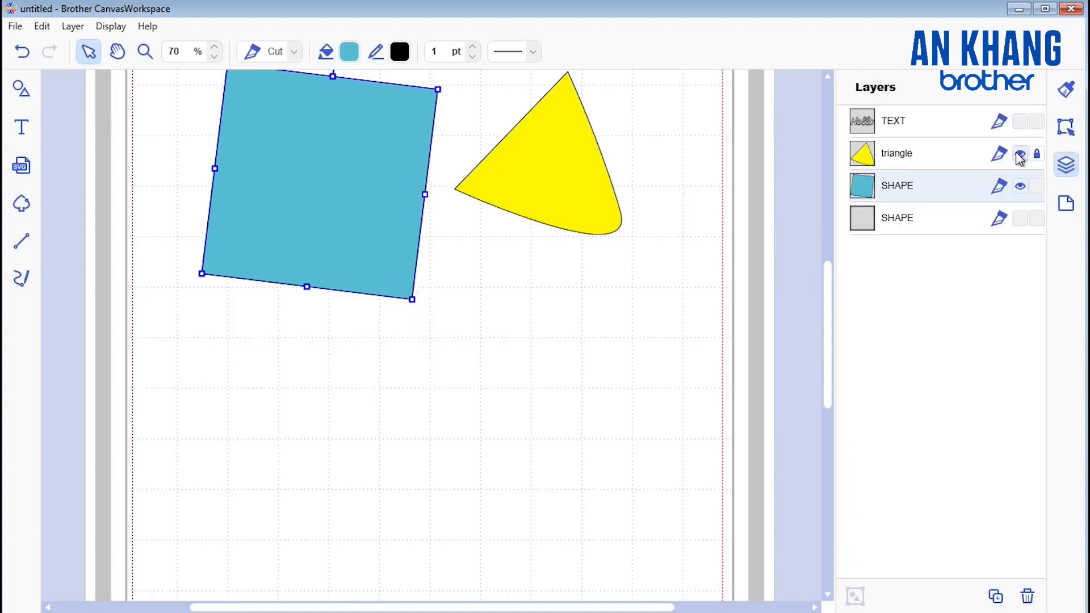
left_click(1020, 154)
left_click(1021, 186)
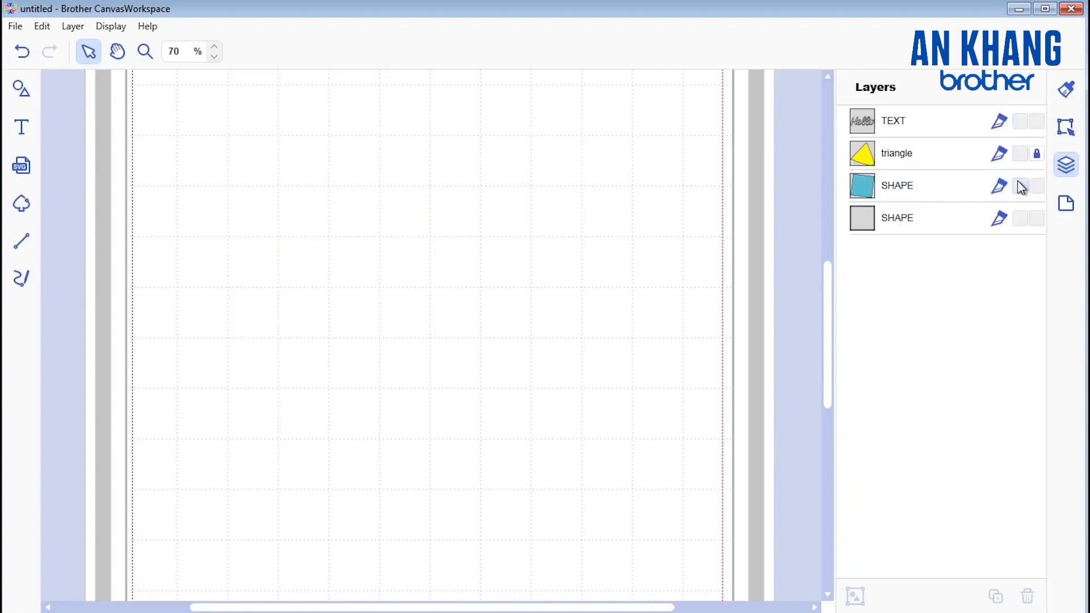
left_click(1066, 206)
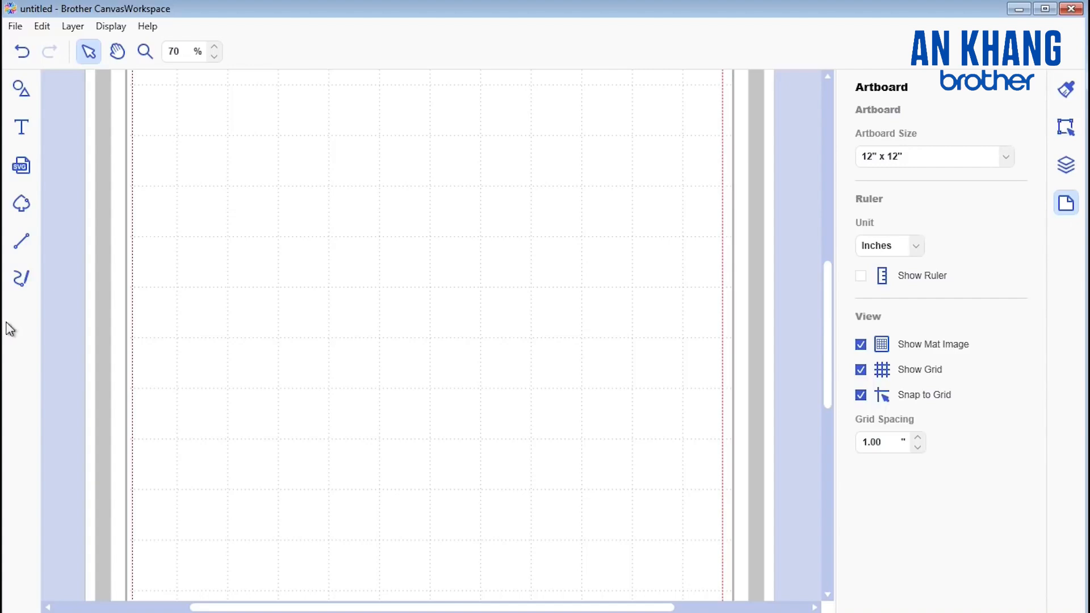
Step: Add the plain square from the basic shapes and move it about one grid square down with snapping on
left_click(21, 92)
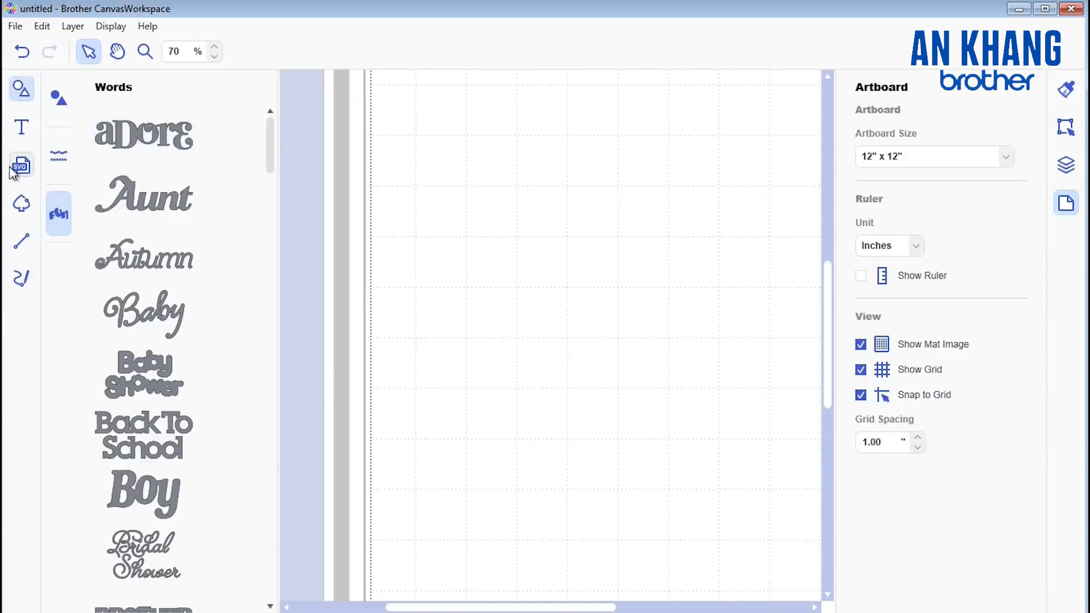
left_click(58, 112)
left_click(120, 149)
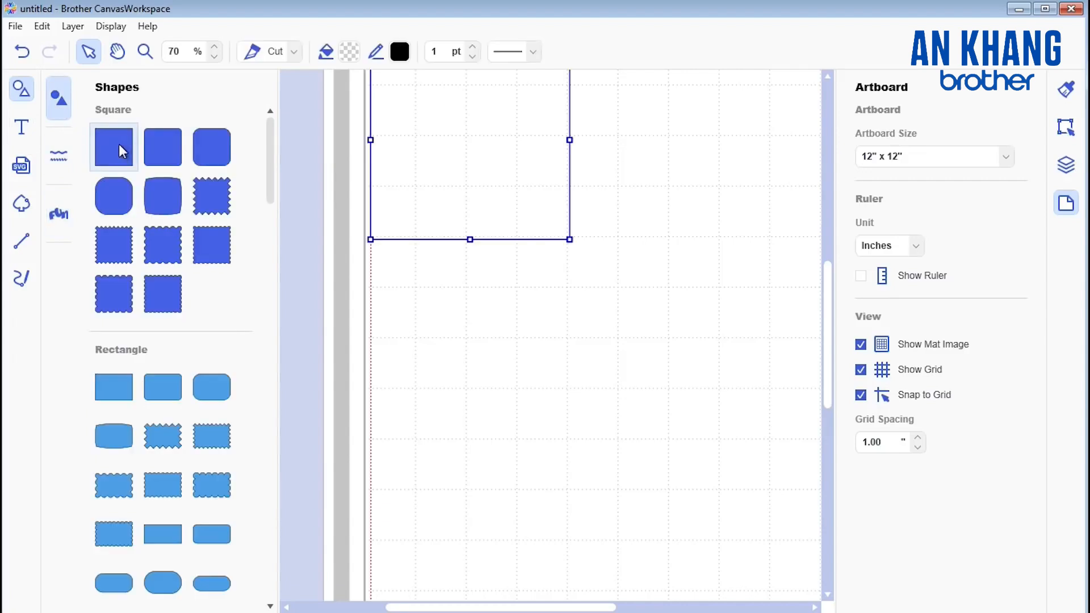
left_click_drag(478, 161, 502, 205)
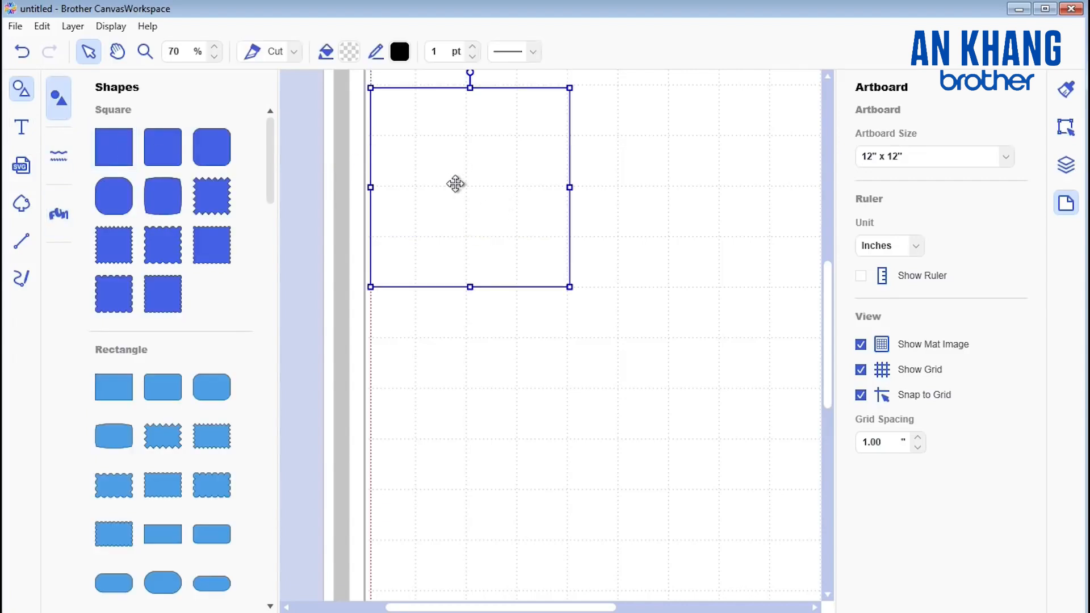
Step: Turn off Snap to Grid and move the square freely to several positions between the grid lines
left_click(861, 395)
left_click_drag(458, 146, 569, 218)
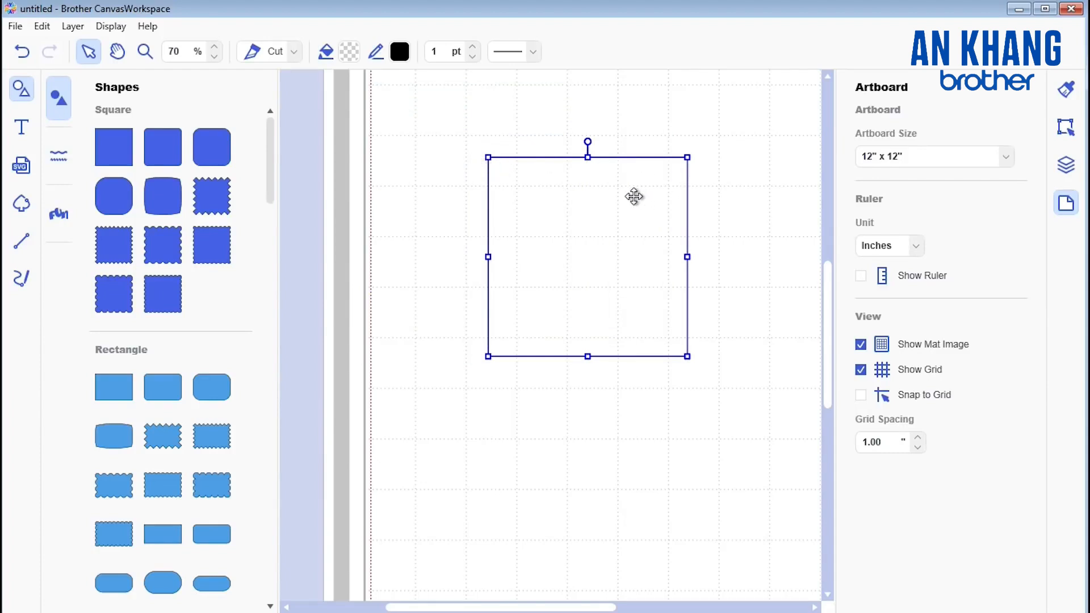
left_click_drag(632, 195, 580, 176)
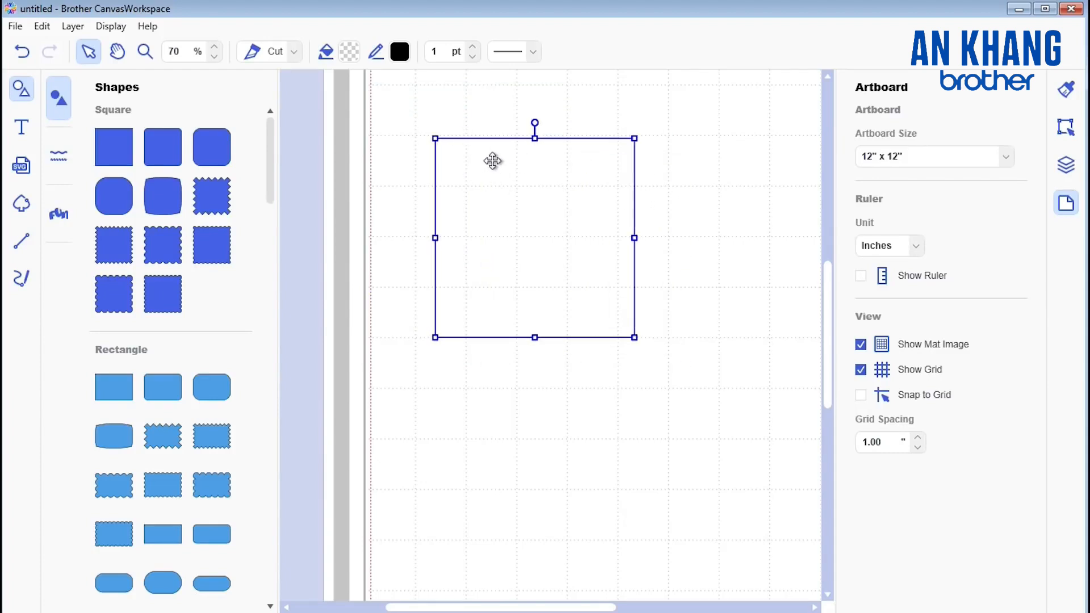
left_click_drag(492, 161, 522, 191)
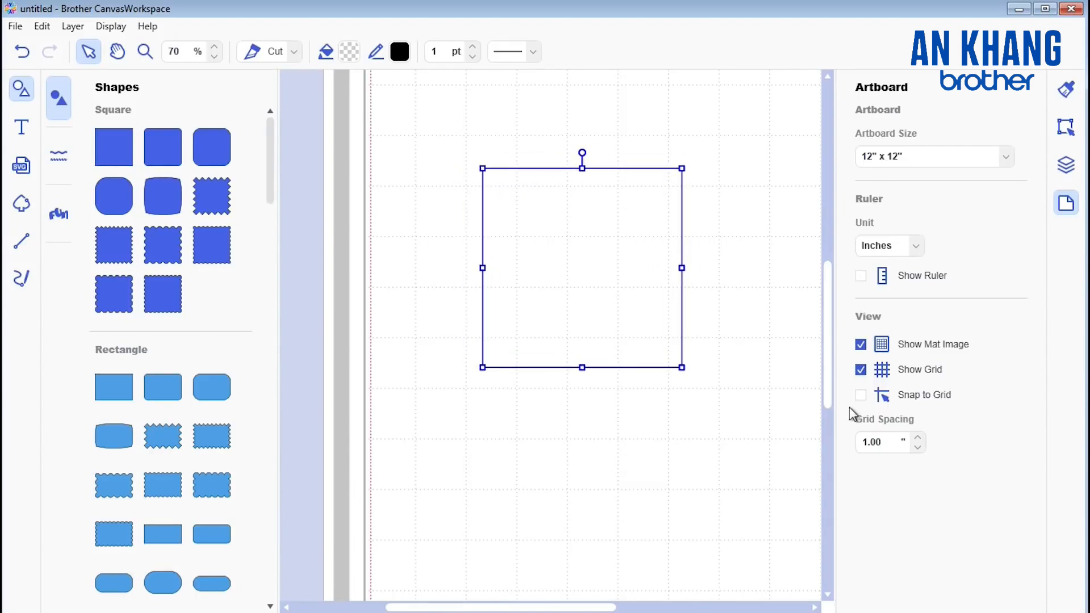
Step: Turn Snap to Grid back on and move the square so that it snaps to the grid lines
left_click(862, 395)
left_click_drag(603, 258, 664, 278)
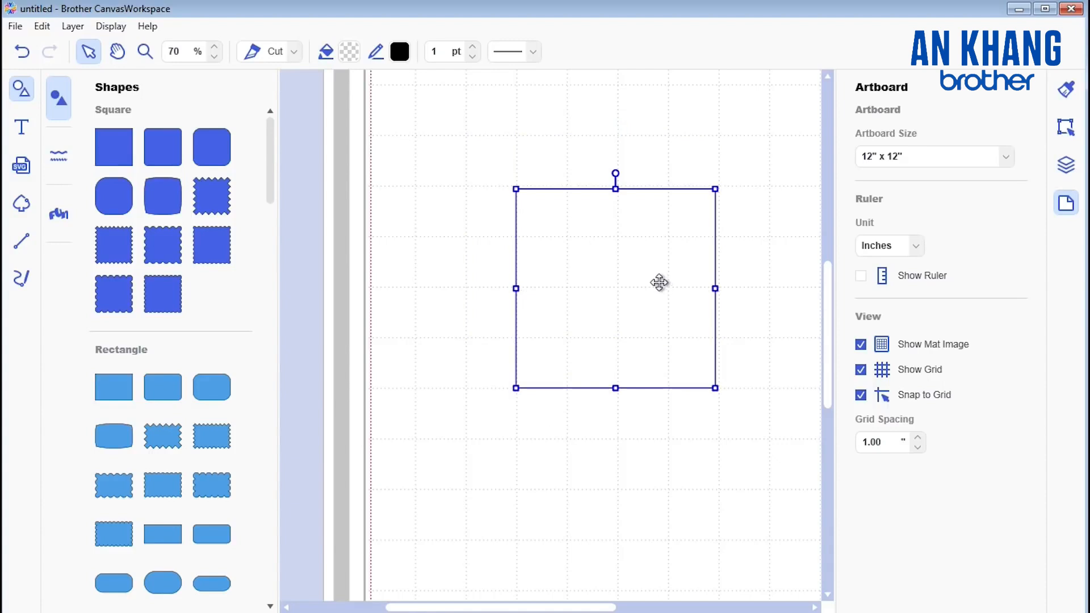
left_click_drag(581, 231, 572, 204)
Step: Turn off Snap to Grid and delete the square from the artboard
left_click(860, 395)
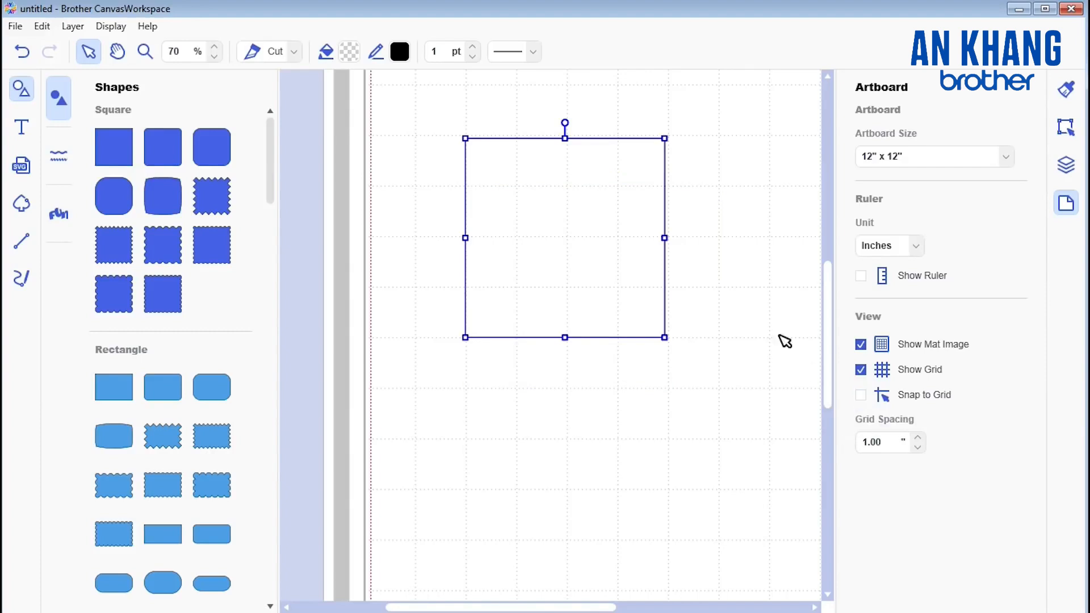
double_click(607, 252)
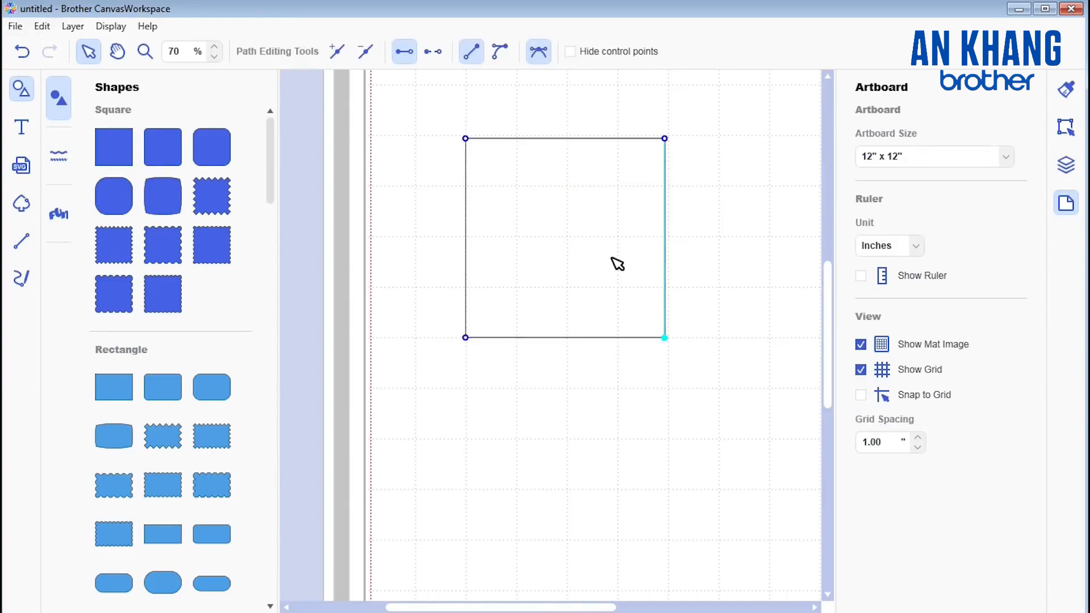
left_click(693, 251)
left_click(576, 231)
key("Delete")
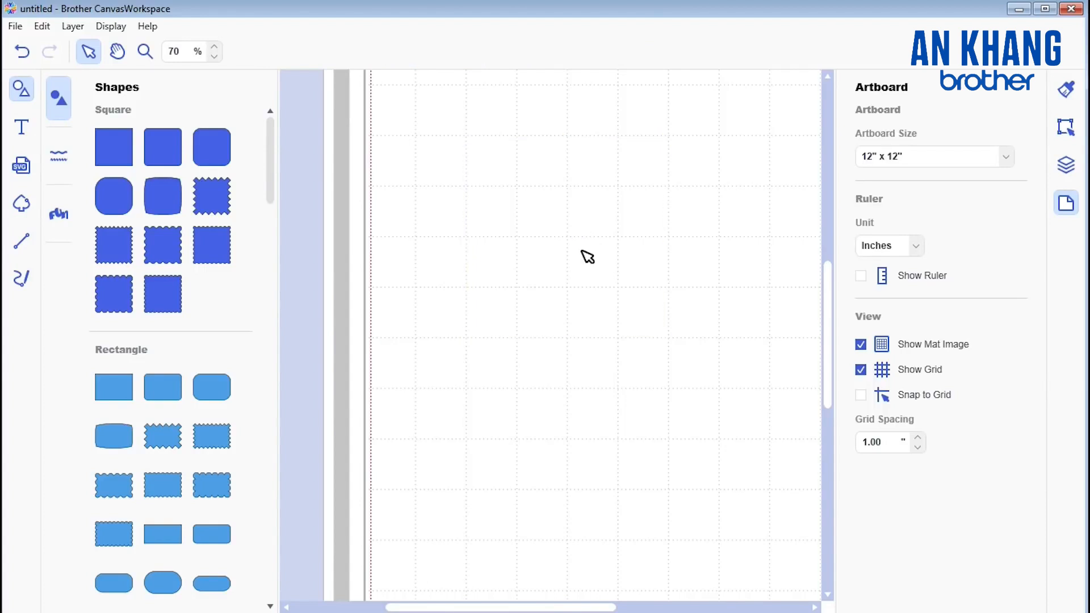
Step: Draw a closed narrow triangle with the straight-line path tool near the middle of the artboard, without snapping
left_click(21, 242)
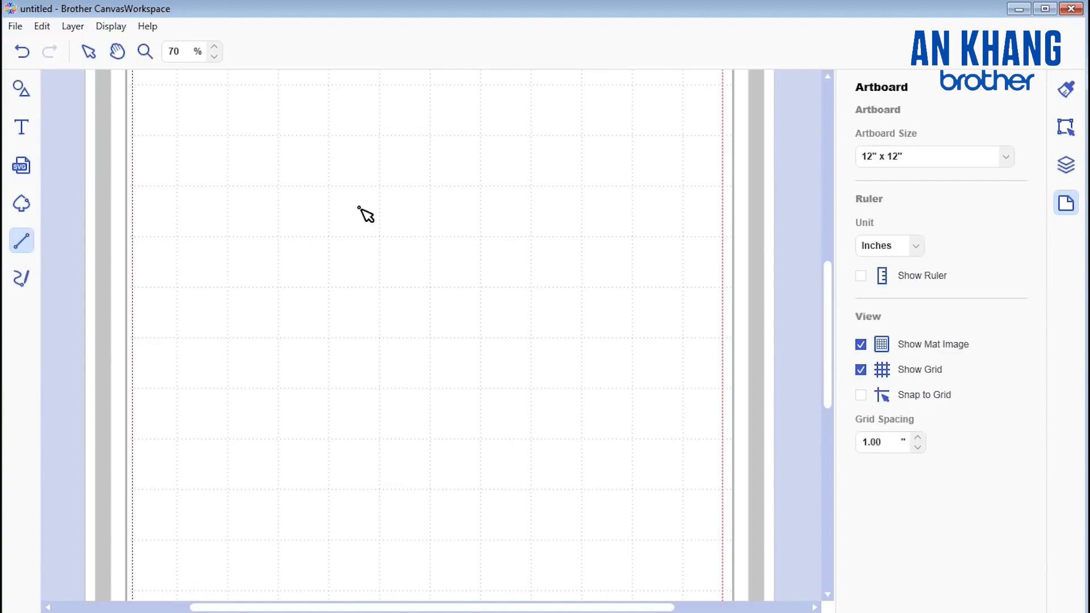
left_click(305, 342)
left_click(405, 343)
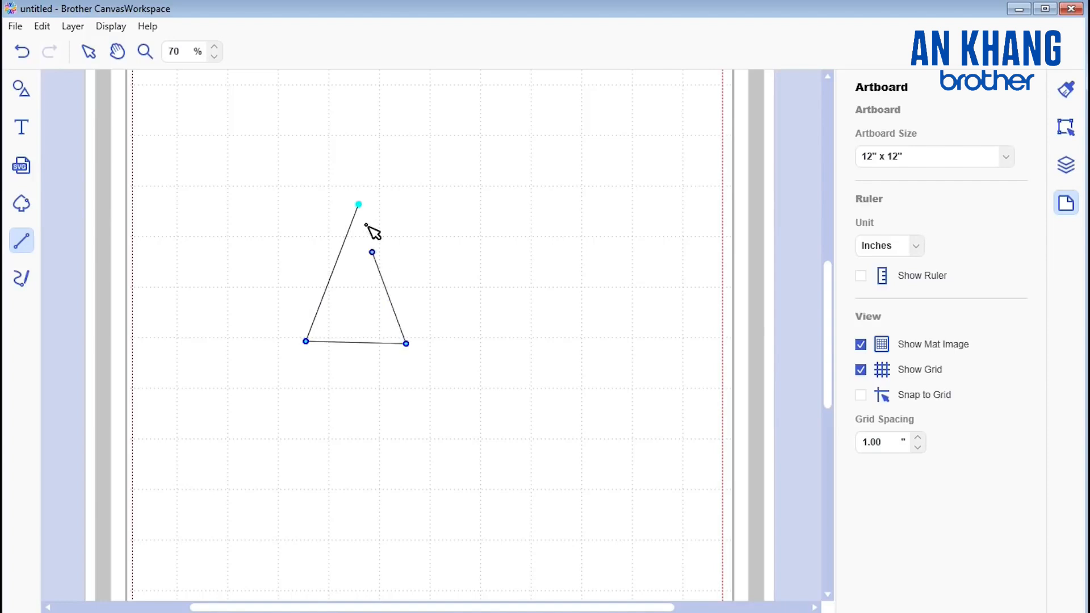
left_click(358, 204)
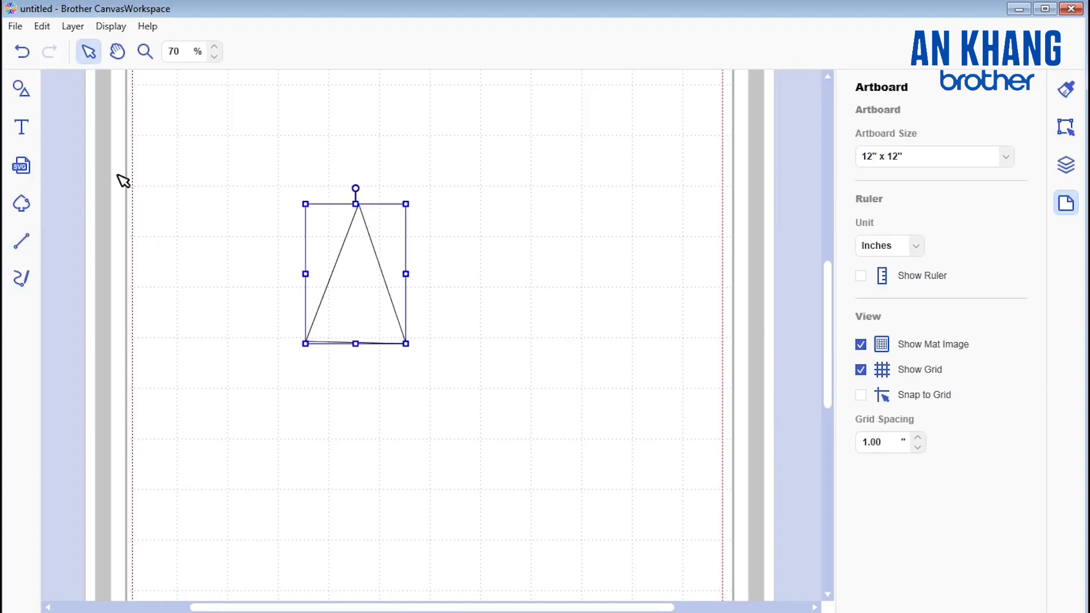
Step: Move the triangle about two and a half grid squares left and slightly up, and deselect it
left_click(91, 54)
left_click_drag(345, 297, 220, 257)
left_click(368, 326)
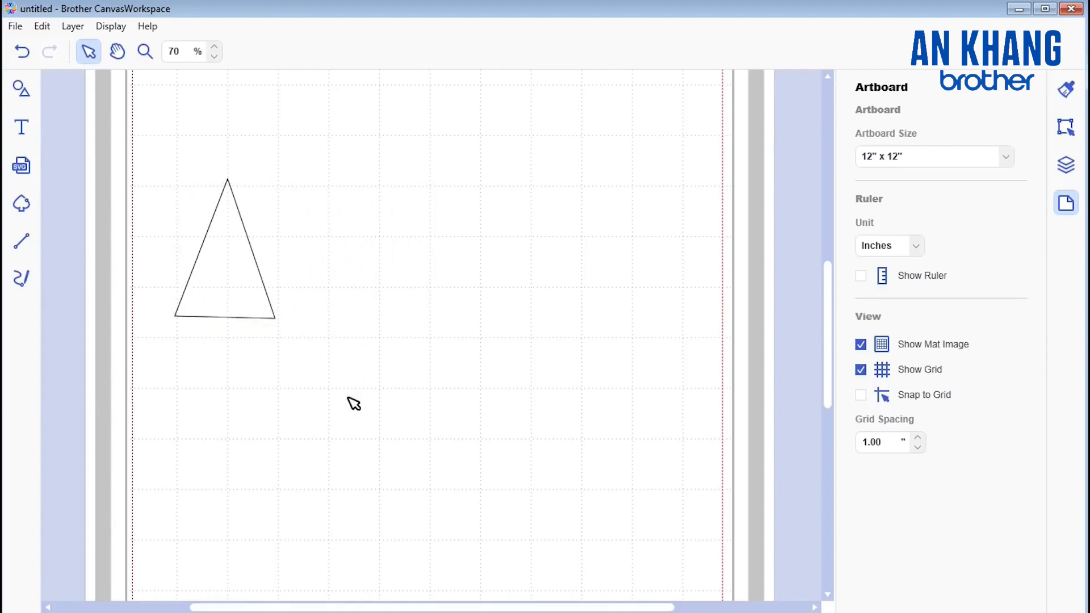
Step: Turn on Snap to Grid and draw a second closed triangle two grid squares wide and three high, right of the first
left_click(861, 395)
left_click(27, 238)
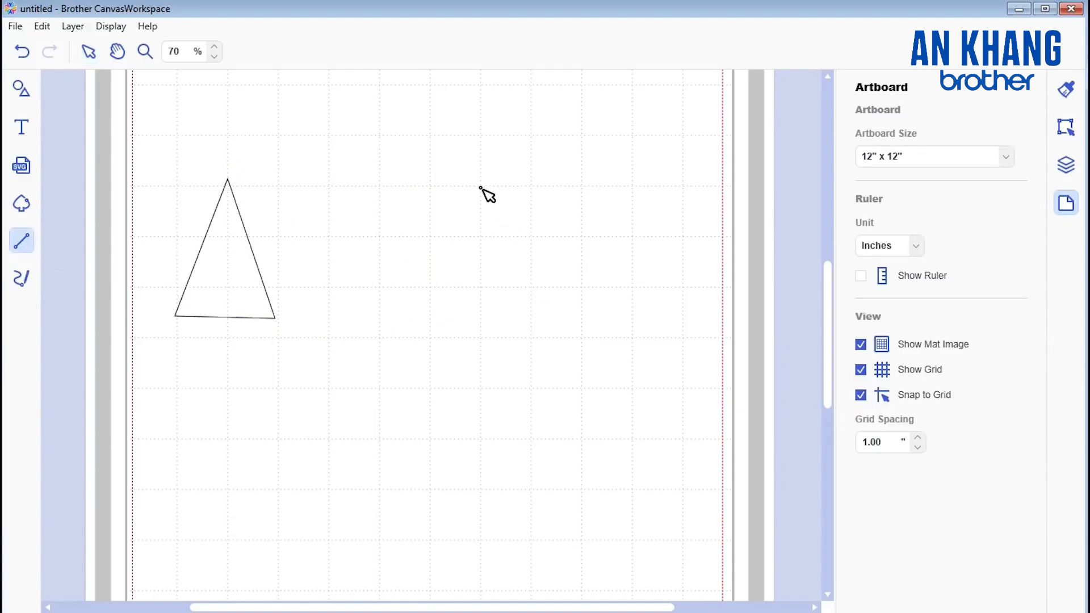
mouse_move(476, 199)
left_mouse_down()
mouse_move(438, 312)
mouse_move(564, 292)
mouse_move(433, 277)
mouse_move(428, 297)
mouse_move(470, 243)
mouse_move(443, 244)
mouse_move(407, 331)
mouse_move(424, 353)
mouse_move(390, 377)
mouse_move(428, 341)
mouse_move(433, 293)
mouse_move(430, 338)
left_mouse_up()
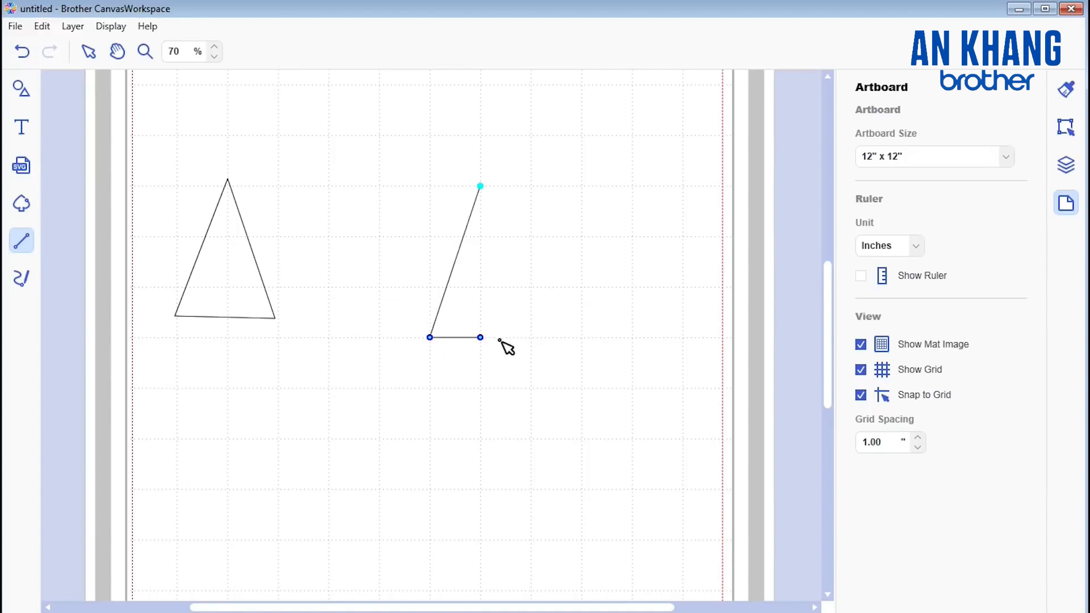
left_click(532, 340)
left_click(492, 195)
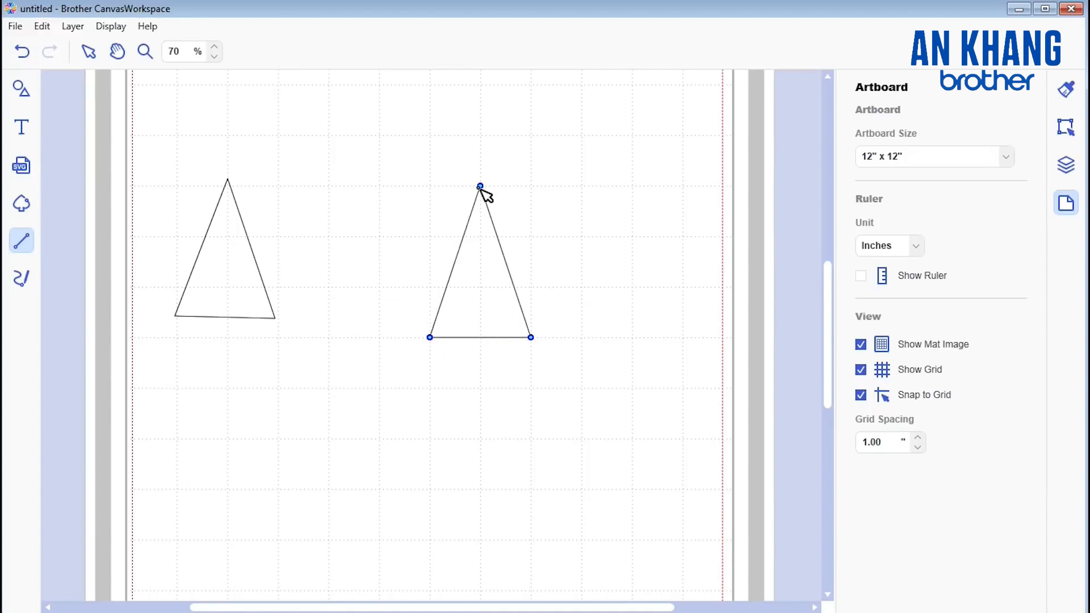
left_click(480, 187)
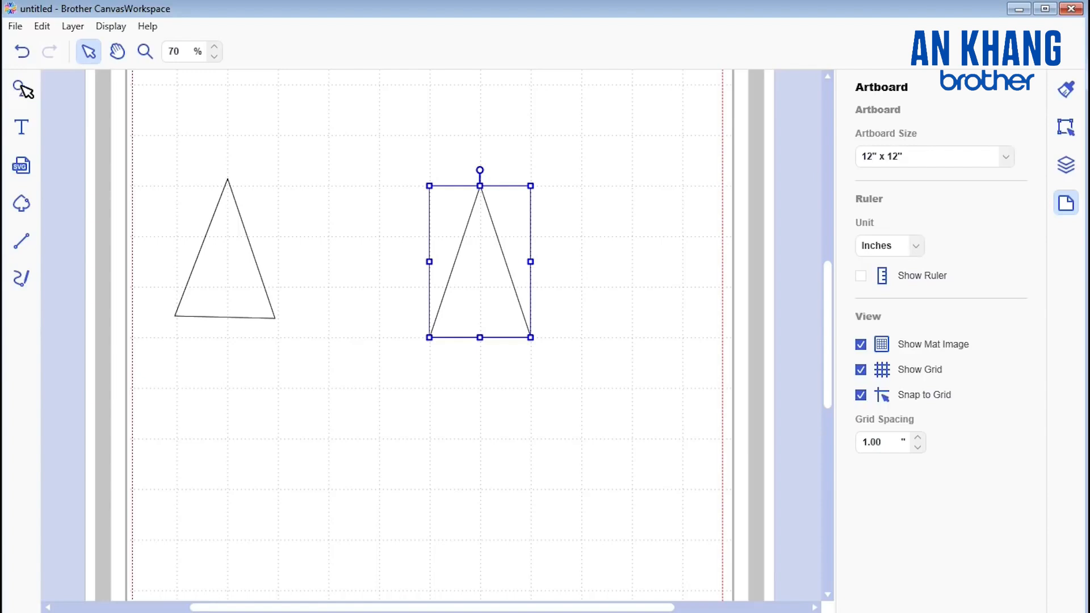
Step: Move the second triangle one grid square left, snapped to the grid, and deselect it
left_click(89, 52)
left_click_drag(494, 281, 416, 243)
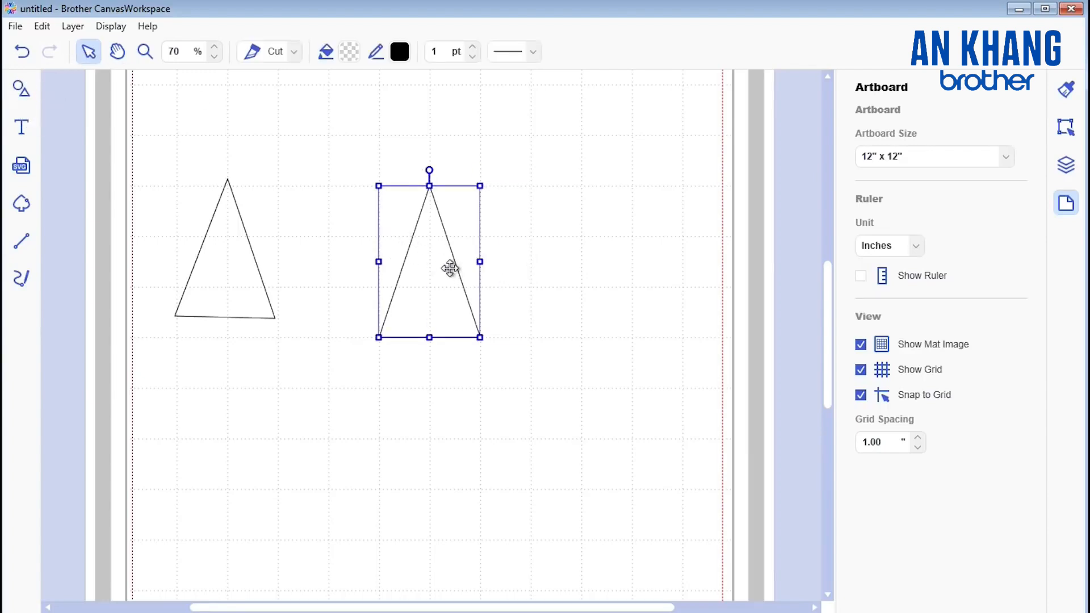
left_click(58, 94)
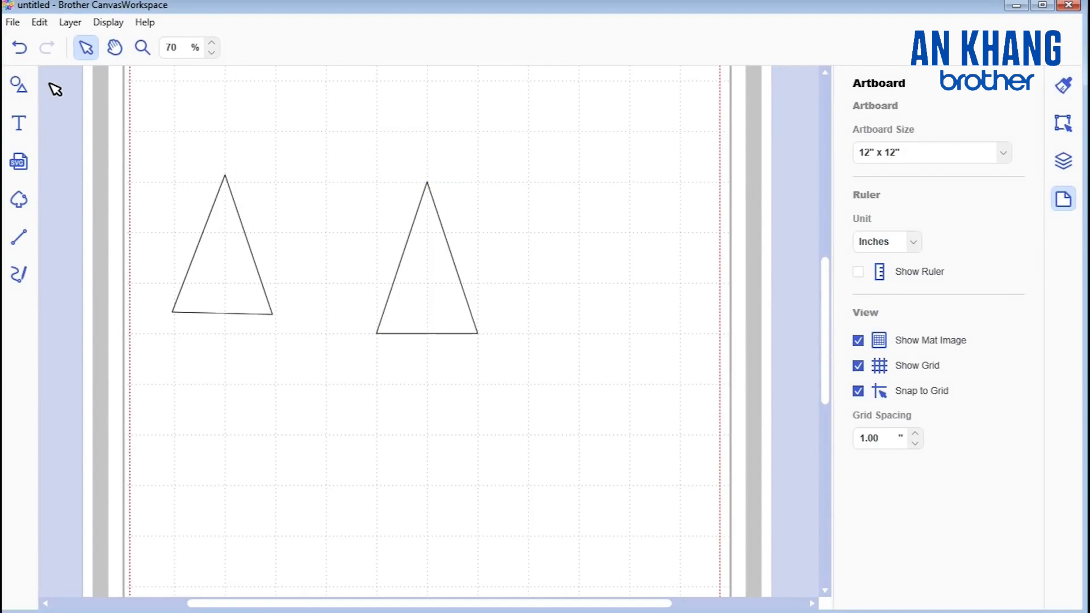